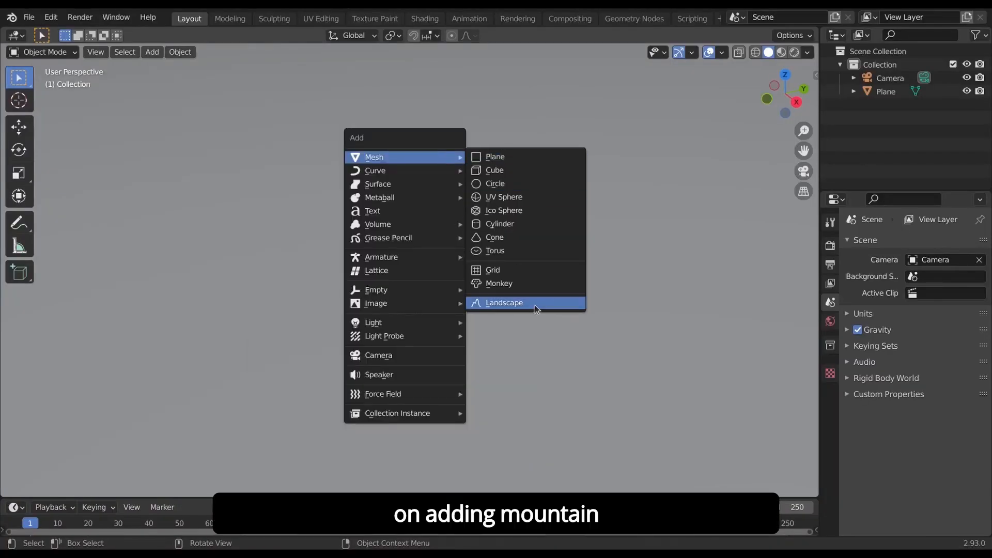
# Step: Add a landscape mesh with the mountain 1 operator preset and adjust its noise lacunarity
pyautogui.click(534, 305)
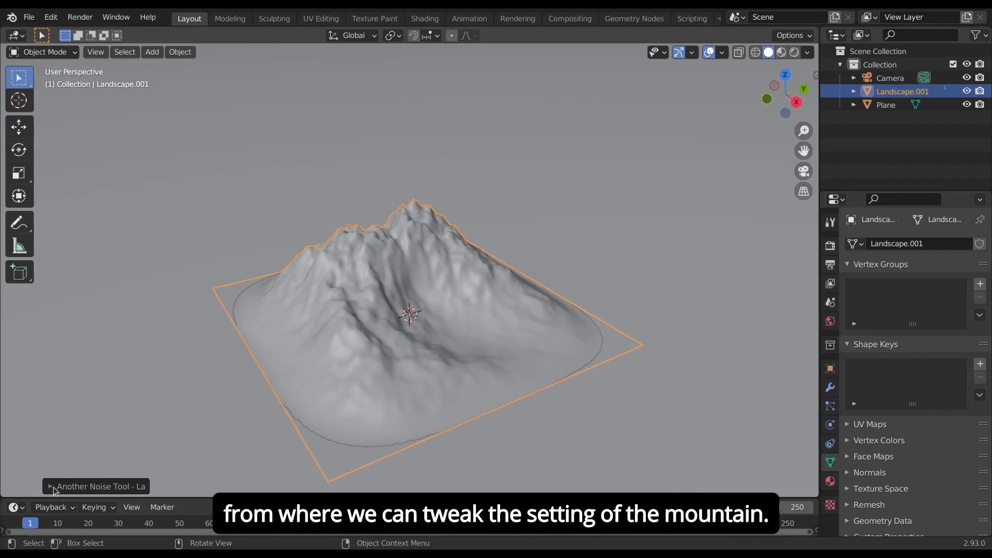
pyautogui.click(65, 475)
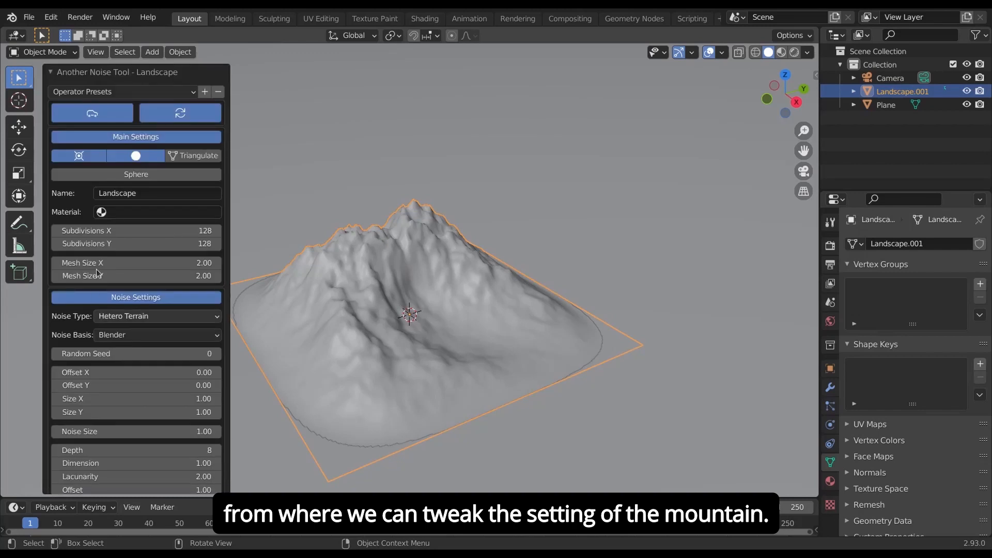
pyautogui.click(125, 93)
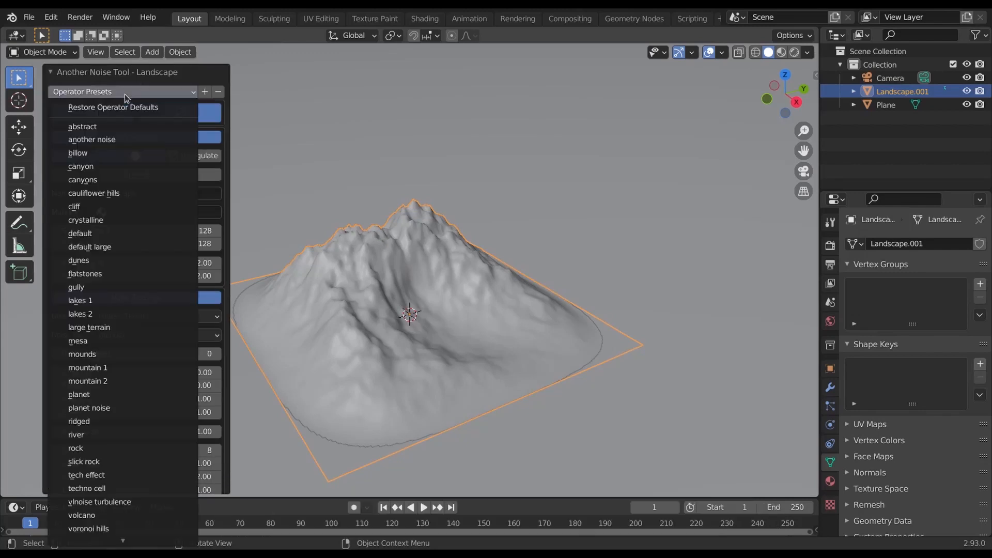
pyautogui.click(124, 368)
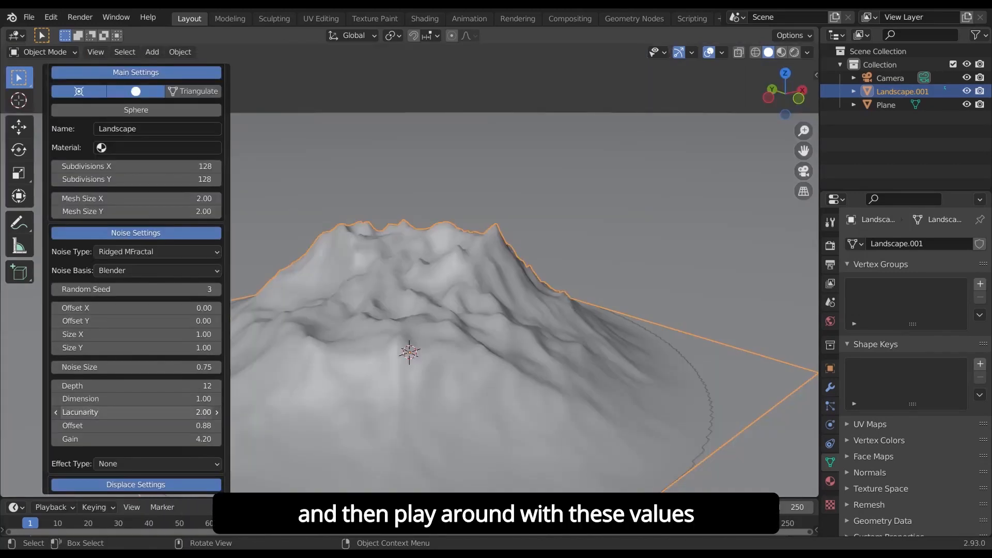
pyautogui.moveTo(134, 412)
pyautogui.mouseDown()
pyautogui.moveTo(196, 411)
pyautogui.moveTo(109, 412)
pyautogui.moveTo(124, 412)
pyautogui.mouseUp()
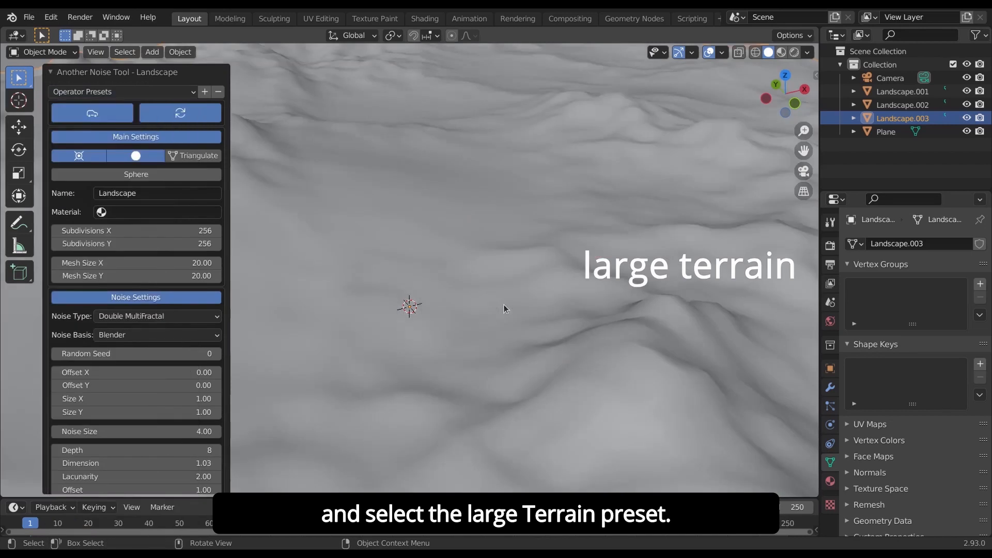
# Step: Sculpt the lower edge of the large terrain between the mountains with the Draw brush at 50 px radius and 0.500 strength
pyautogui.scroll(-2, 517, 292)
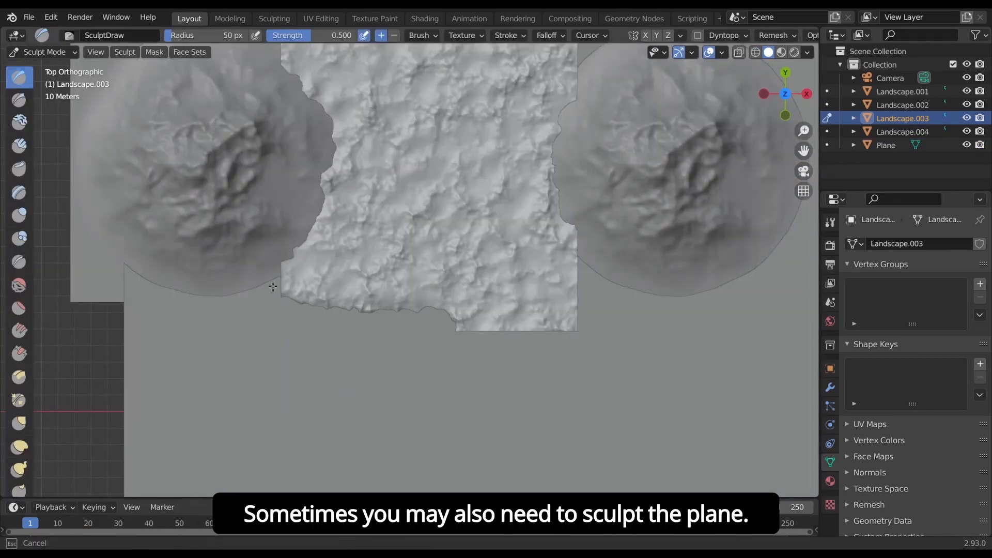
pyautogui.moveTo(272, 287)
pyautogui.mouseDown()
pyautogui.moveTo(455, 320)
pyautogui.moveTo(537, 305)
pyautogui.mouseUp()
pyautogui.moveTo(537, 305); pyautogui.dragTo(568, 269)
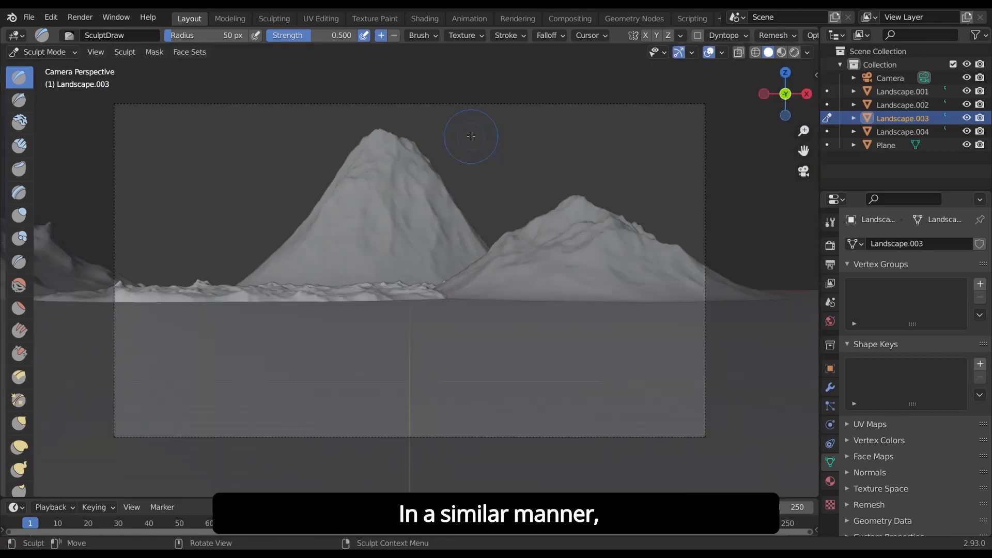
pyautogui.scroll(-2, 549, 155)
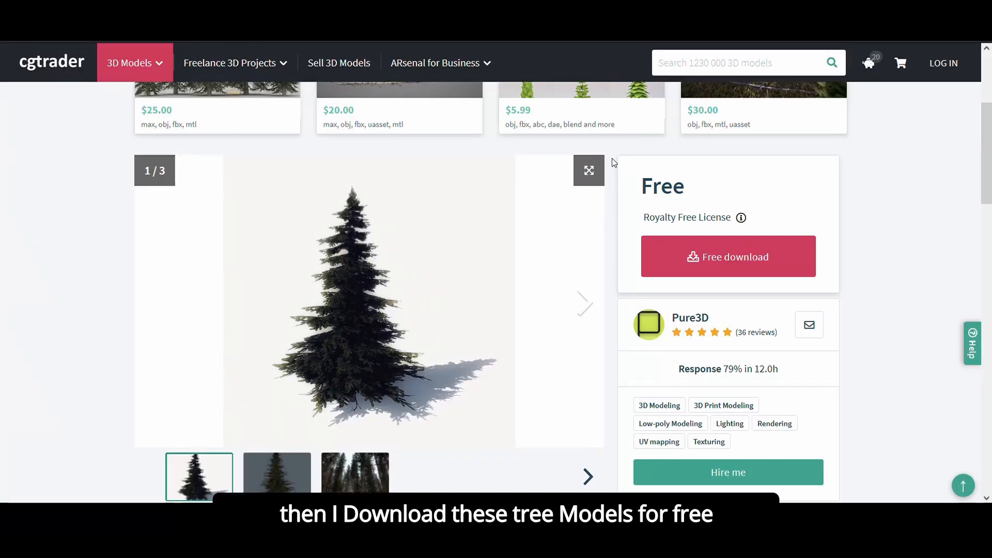
# Step: Import the downloaded tree model into the landscape scene in FBX format
pyautogui.scroll(-3, 614, 163)
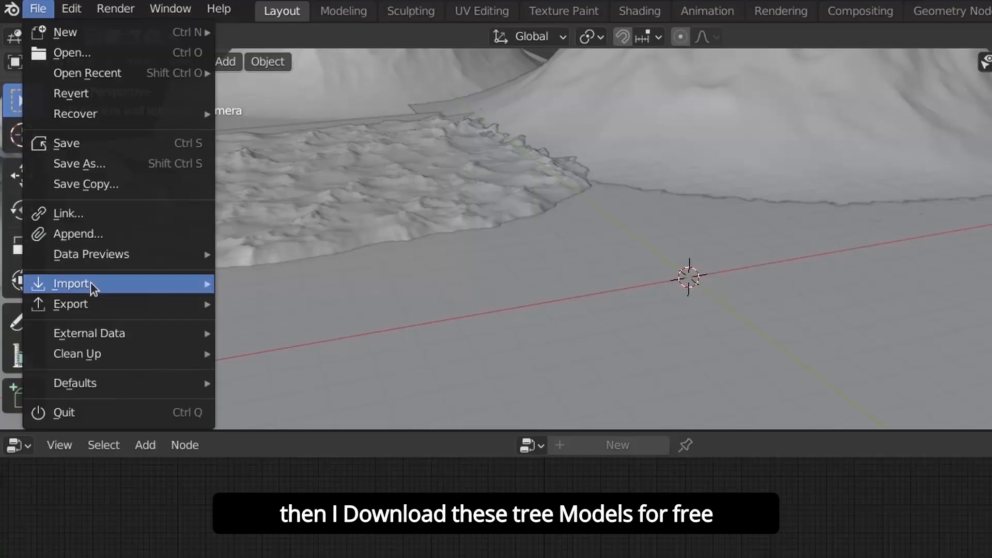
pyautogui.moveTo(91, 288)
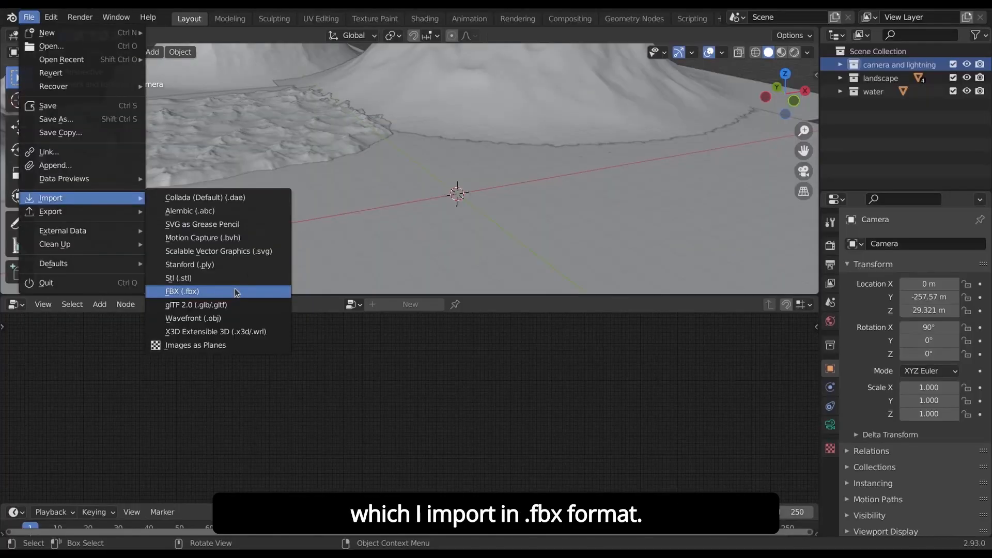
pyautogui.click(271, 425)
pyautogui.click(793, 485)
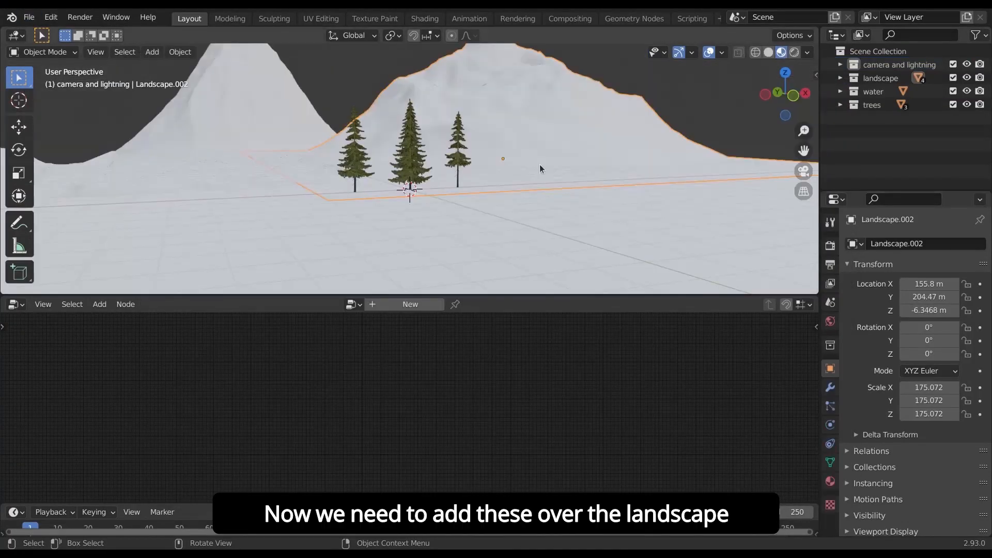
# Step: Add a Point Distribute node to the geometry node tree of the mountain Landscape.002
pyautogui.scroll(-3, 551, 150)
pyautogui.moveTo(464, 145); pyautogui.dragTo(455, 168, button='middle')
pyautogui.scroll(3, 505, 106)
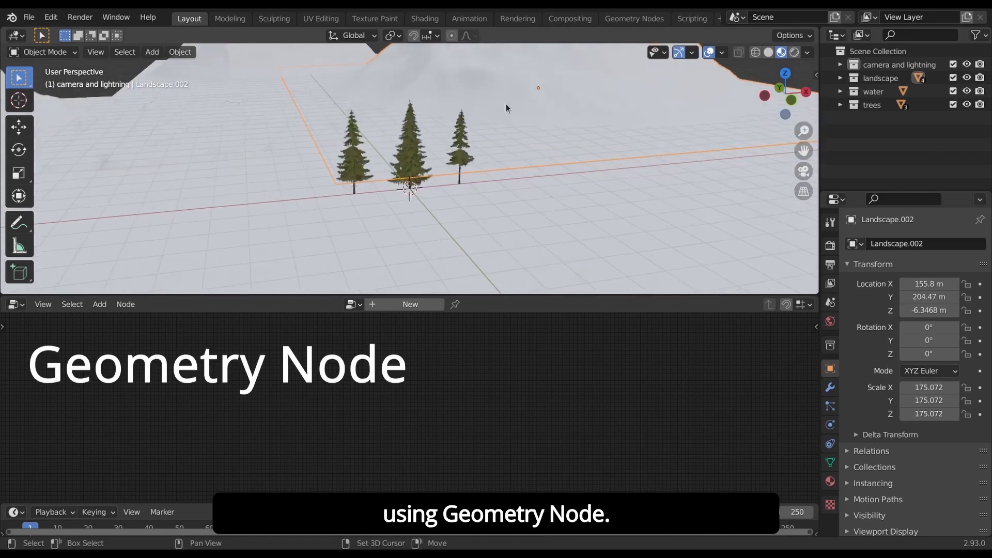
pyautogui.scroll(-5, 506, 104)
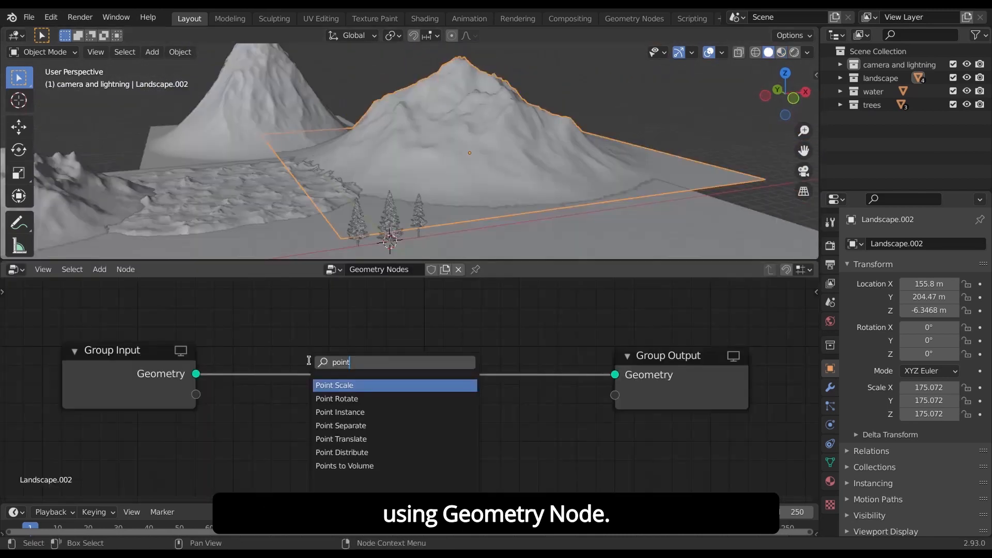
pyautogui.click(365, 448)
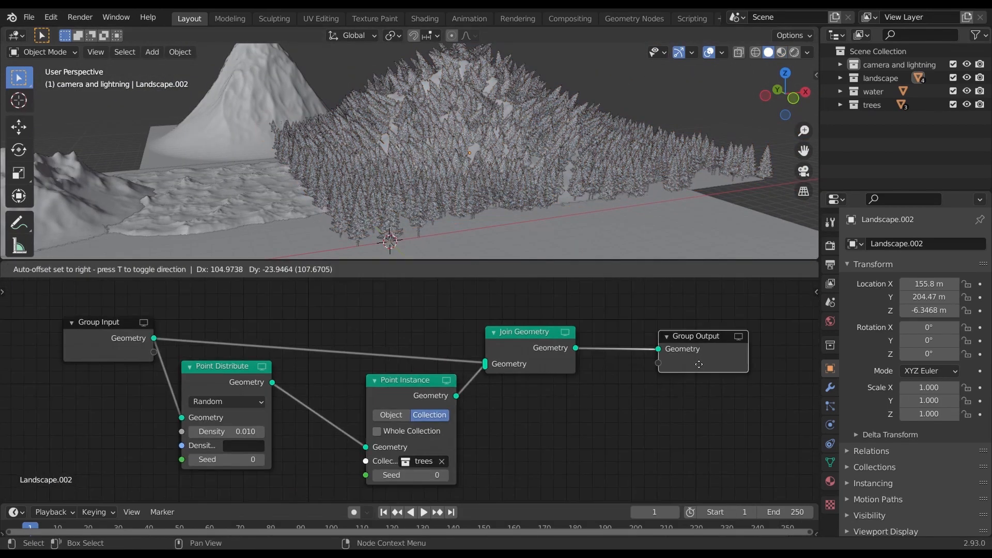
pyautogui.hotkey('ctrl', 'space')
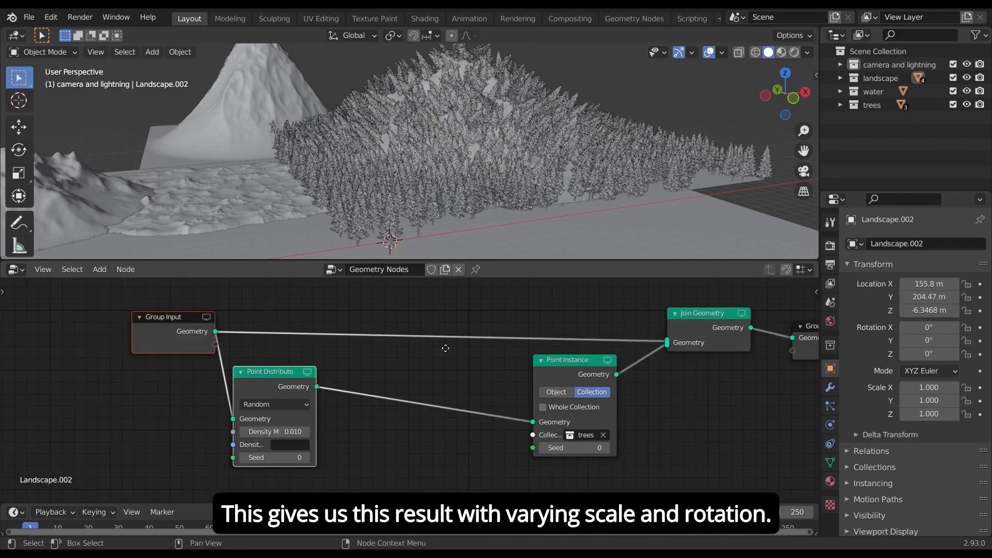
# Step: Add an Attribute Randomize node for the scattered trees, set its attribute to scale, and check the rotation randomizer's data types
pyautogui.click(408, 367)
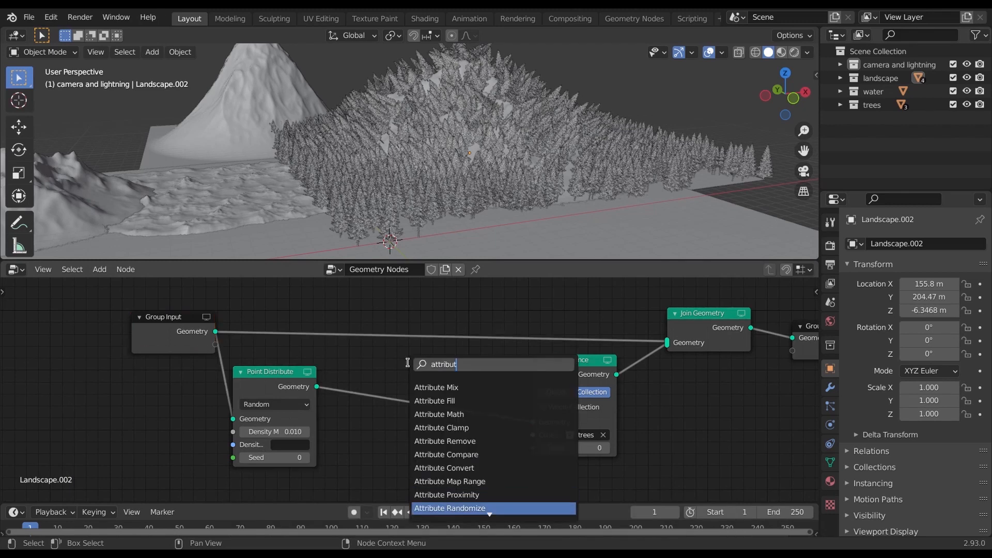
pyautogui.press('Return')
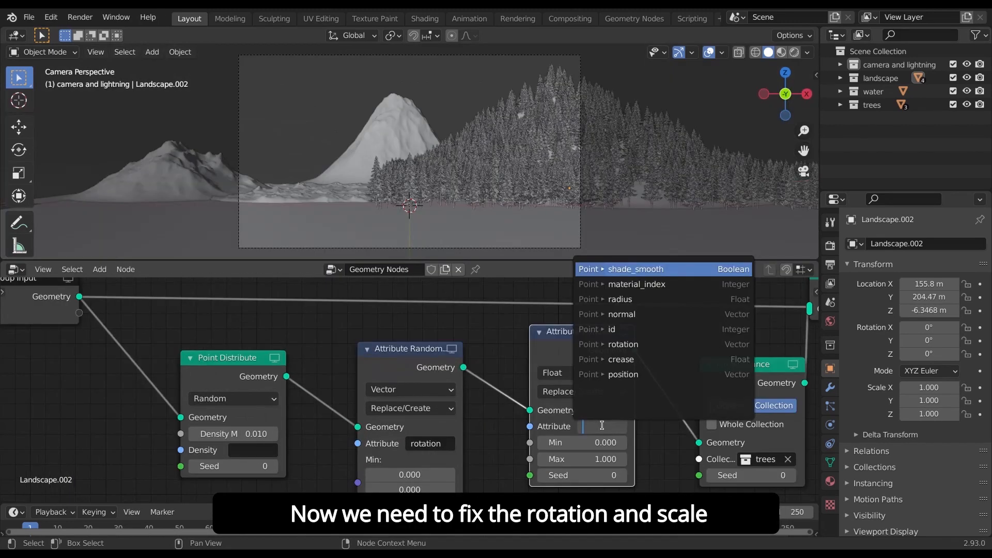
pyautogui.write('scale')
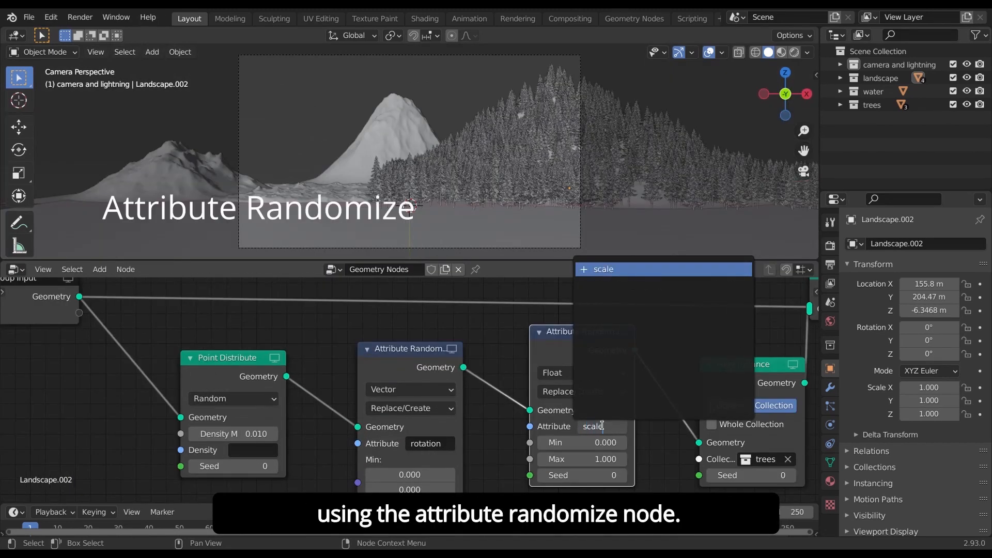
pyautogui.press('Return')
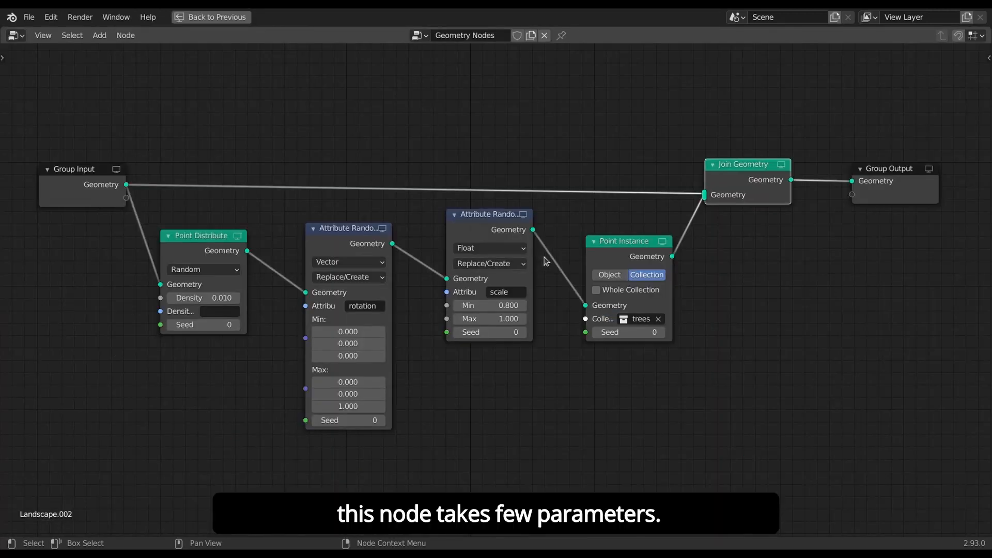
pyautogui.click(361, 263)
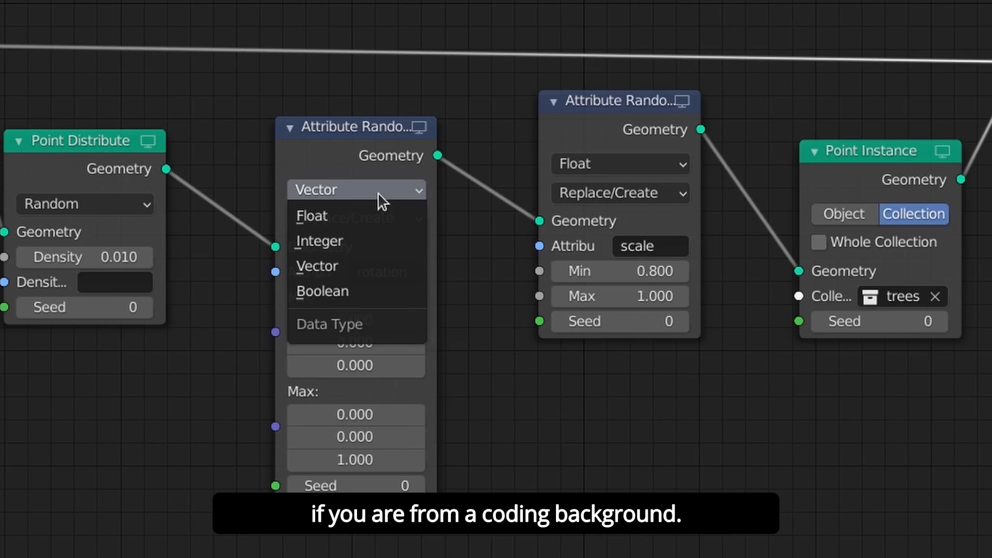
pyautogui.click(380, 197)
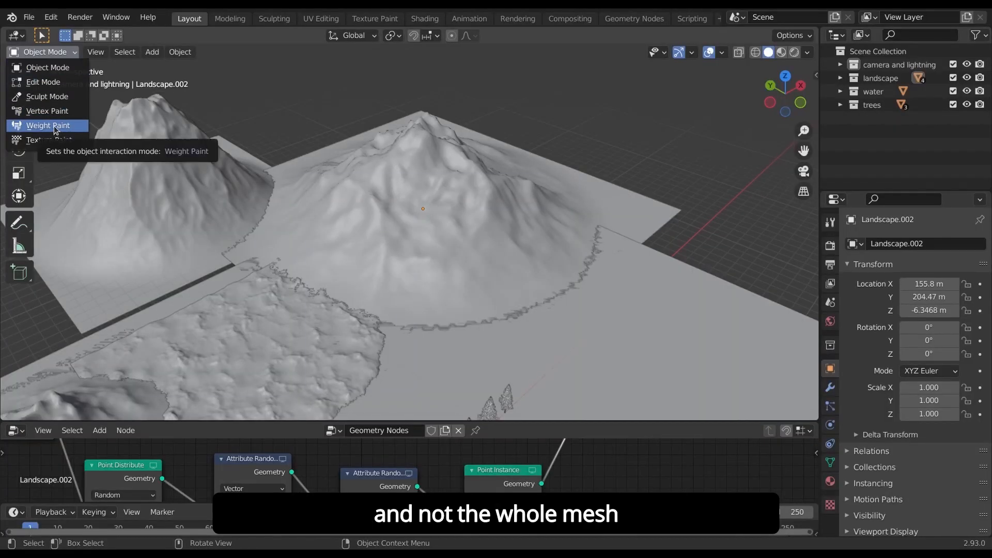
# Step: Weight paint the slopes of the mountain Landscape.002 to mark the area where trees should grow
pyautogui.click(55, 130)
pyautogui.moveTo(310, 178); pyautogui.dragTo(317, 209, button='middle')
pyautogui.moveTo(318, 208)
pyautogui.mouseDown()
pyautogui.moveTo(393, 259)
pyautogui.moveTo(517, 207)
pyautogui.moveTo(387, 206)
pyautogui.moveTo(304, 289)
pyautogui.moveTo(465, 289)
pyautogui.moveTo(393, 196)
pyautogui.mouseUp()
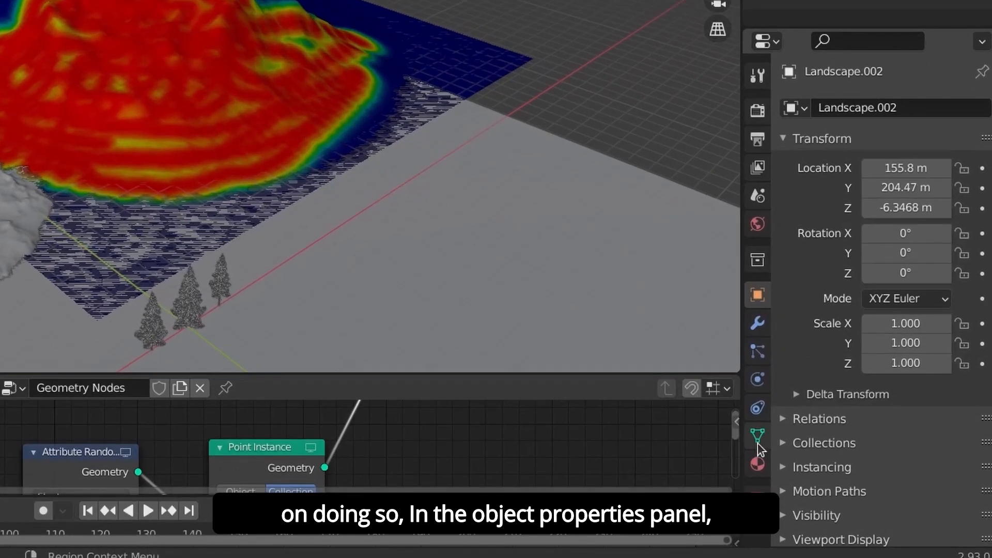
# Step: Set the Point Distribute node's density attribute to the painted vertex group Group and return to Object Mode
pyautogui.click(758, 438)
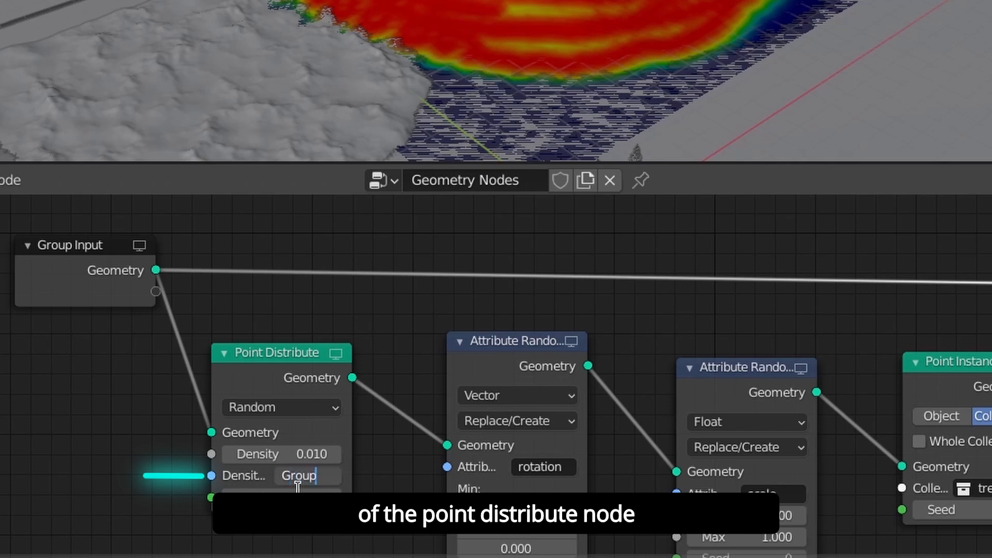
pyautogui.press('Return')
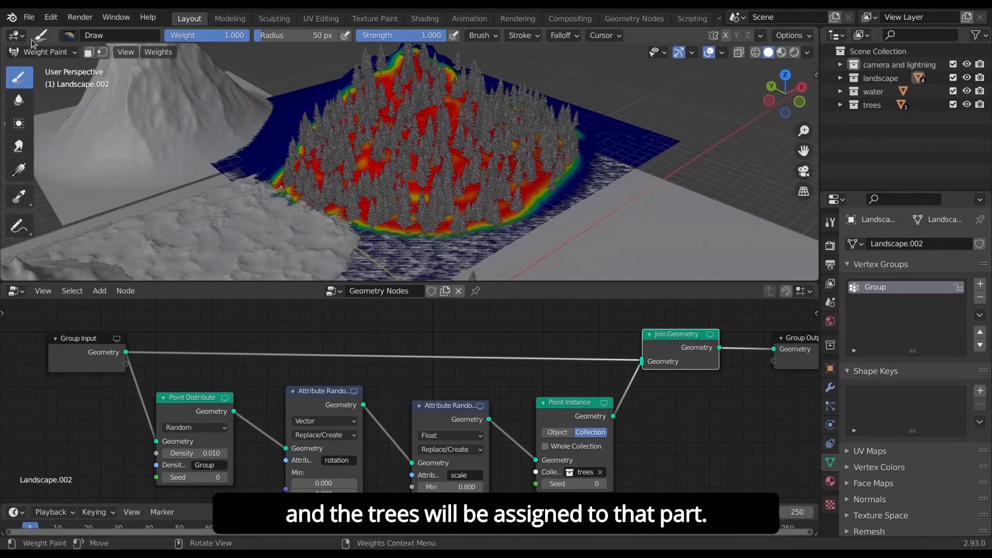
pyautogui.click(46, 52)
pyautogui.click(48, 66)
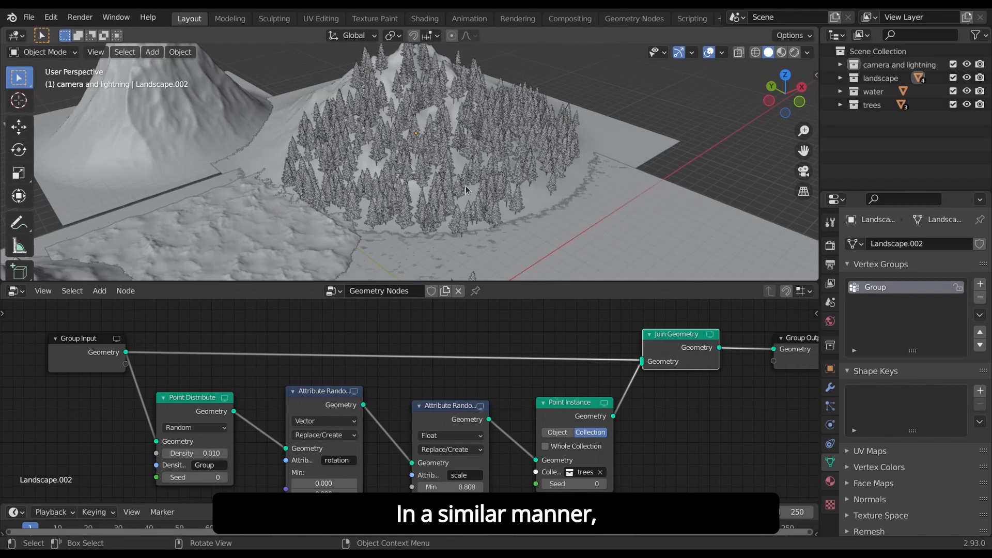
pyautogui.moveTo(397, 154); pyautogui.dragTo(497, 151, button='middle')
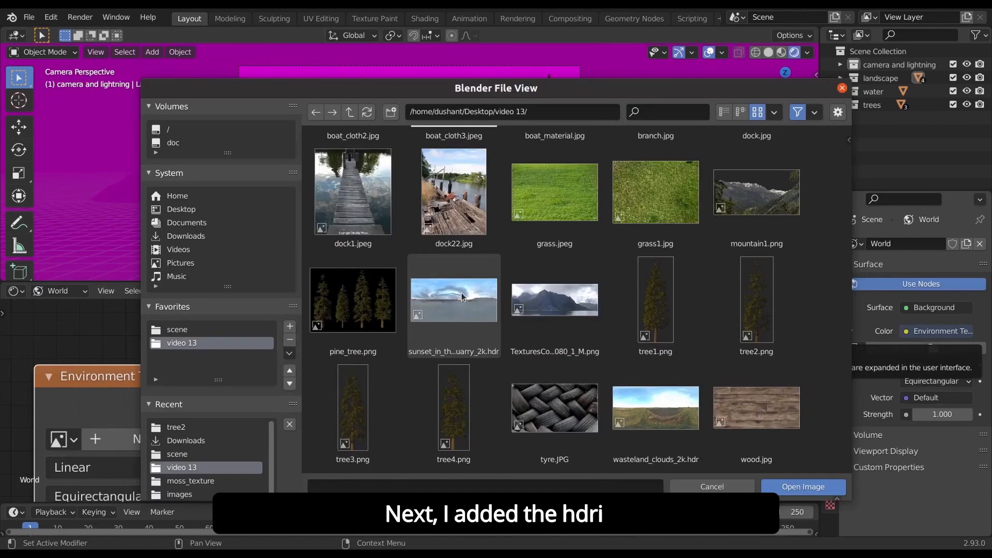
pyautogui.press('Escape')
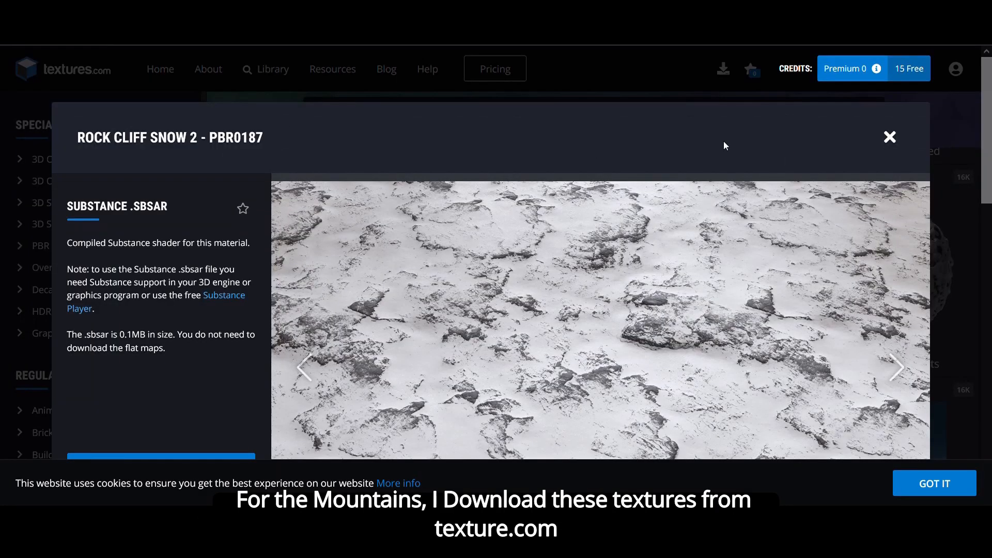
# Step: Load the Rock Cliff Snow 2 texture maps into the Principled BSDF of mountain Landscape.001 and unwrap it with Cube Projection
pyautogui.scroll(-3, 723, 141)
pyautogui.scroll(-10, 725, 144)
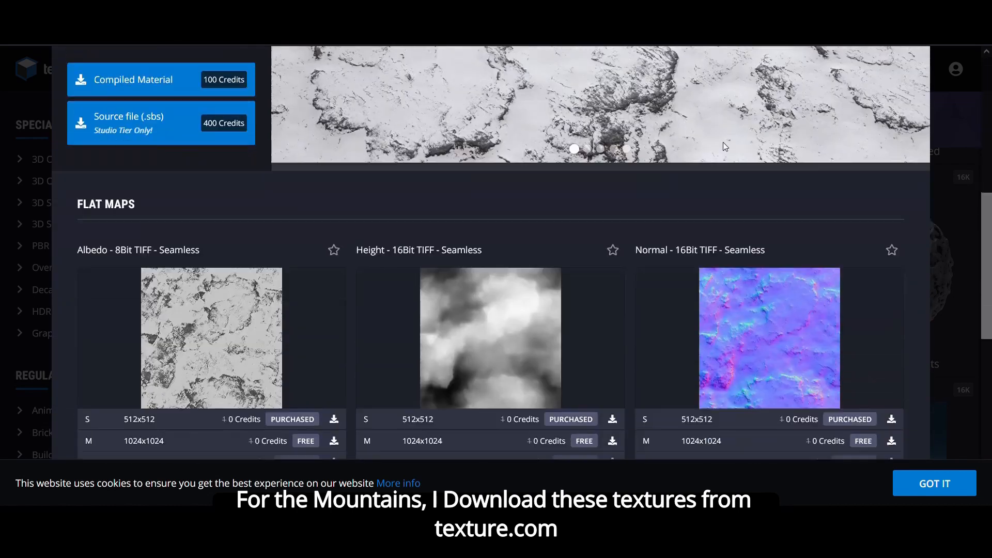
pyautogui.scroll(-2, 723, 141)
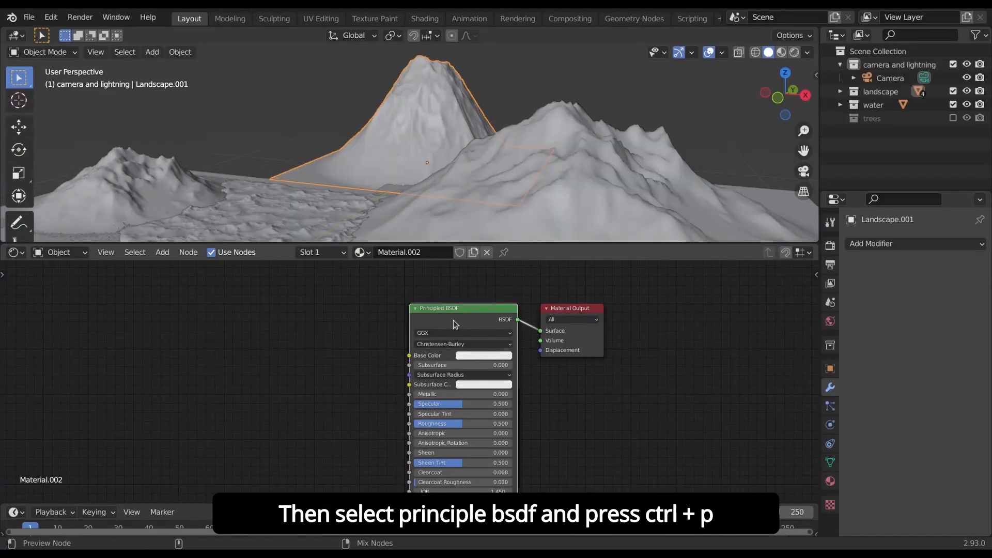
pyautogui.hotkey('ctrl', 'shift', 't')
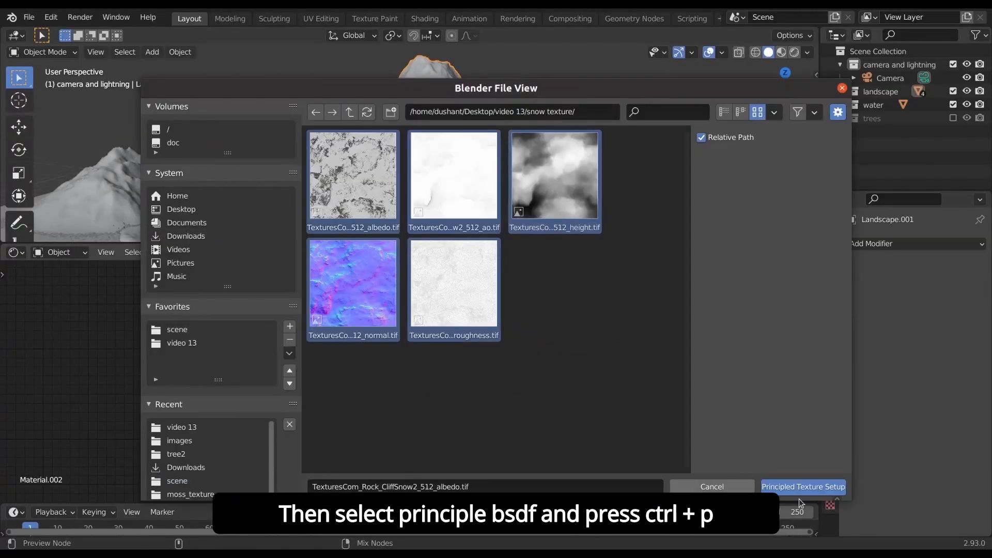
pyautogui.click(806, 487)
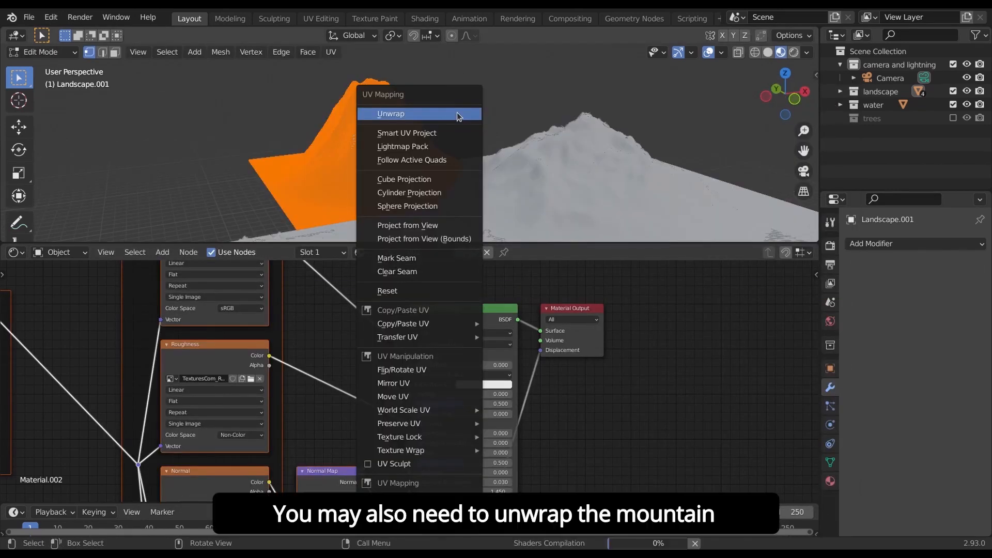
pyautogui.click(430, 179)
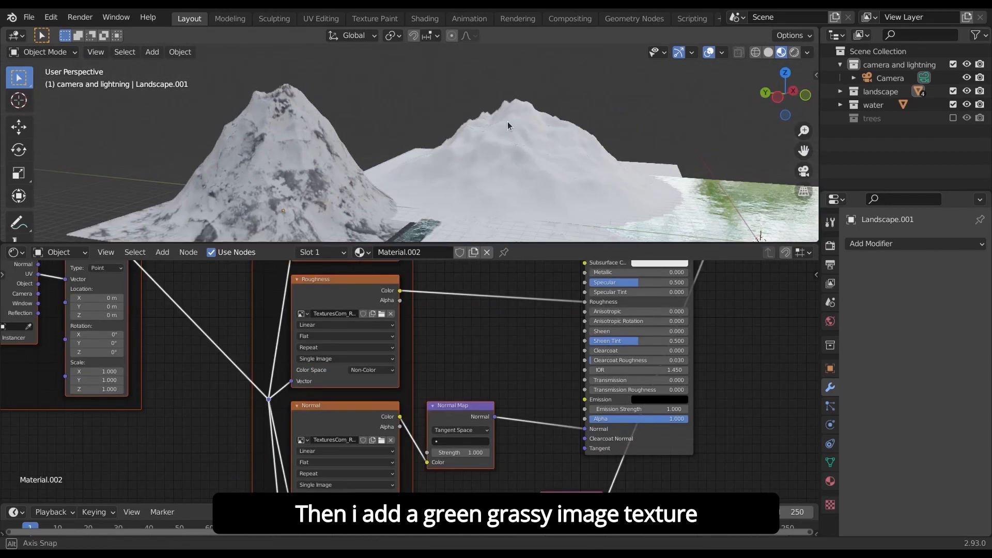
# Step: Move the Texture Coordinate node away from the Mapping node and add a Value node to the grass material's node graph
pyautogui.moveTo(285, 337); pyautogui.dragTo(272, 313)
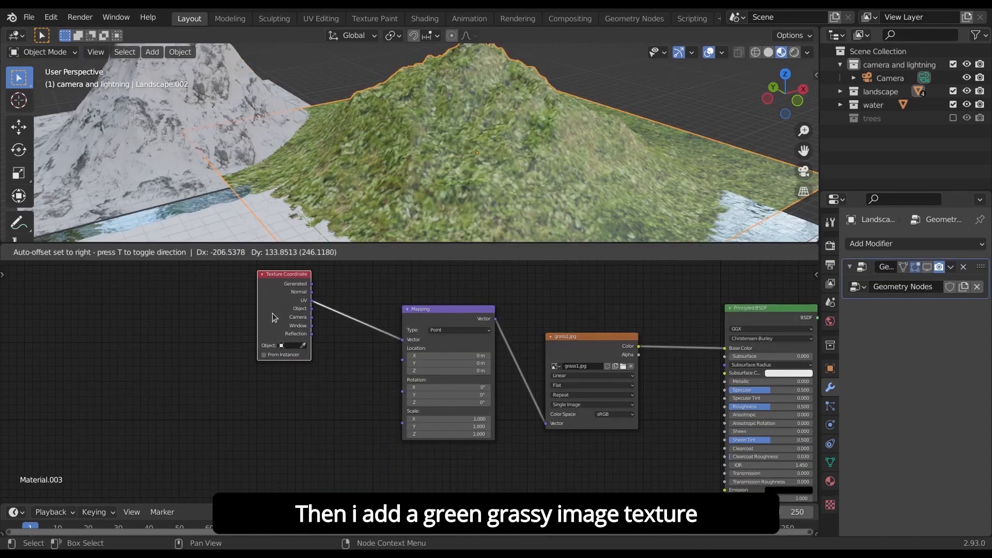
pyautogui.scroll(4, 350, 408)
pyautogui.moveTo(333, 417); pyautogui.dragTo(397, 388, button='middle')
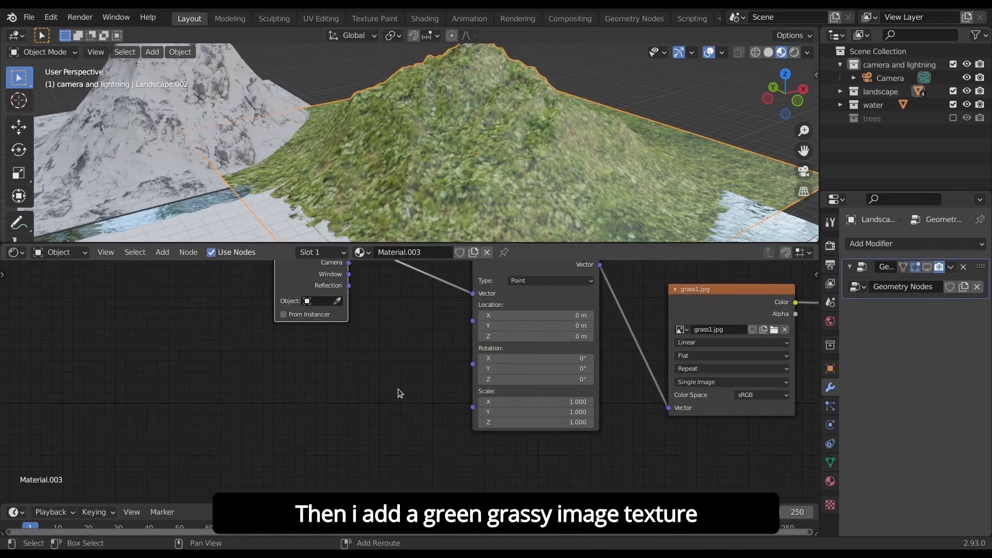
pyautogui.hotkey('shift', 'a')
pyautogui.click(397, 389)
pyautogui.write('value')
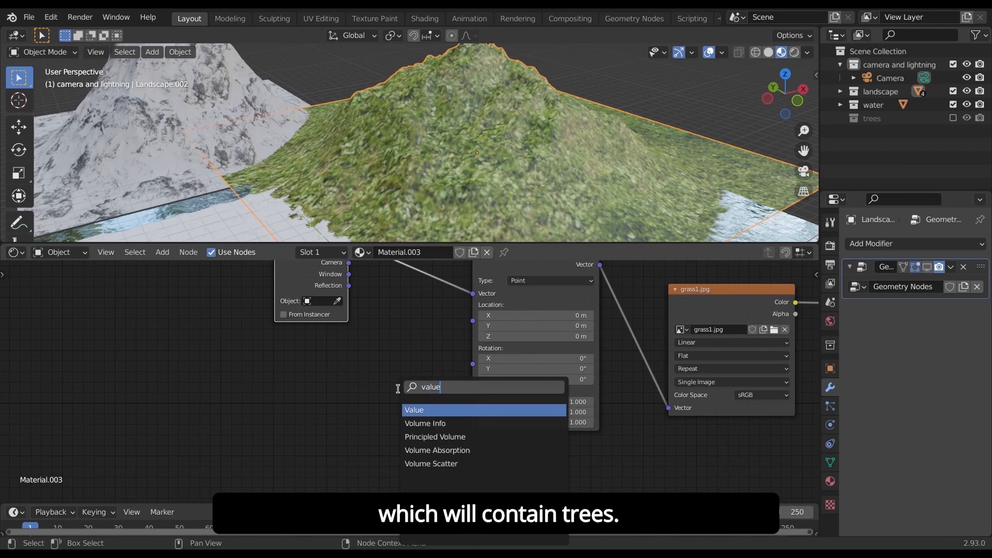
pyautogui.press('Return')
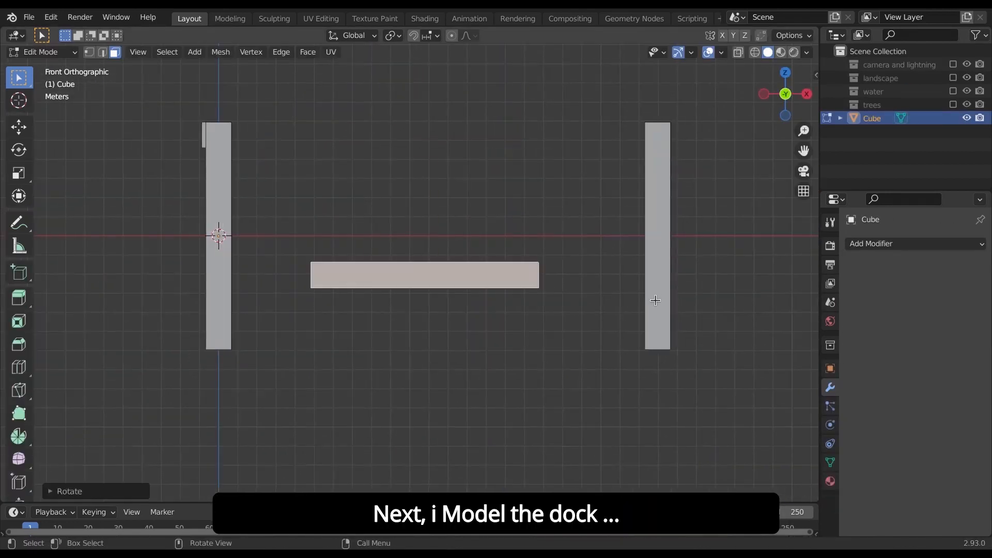
# Step: Stretch the horizontal beam along X to span both dock posts and reposition it along Z
pyautogui.press('s')
pyautogui.press('x')
pyautogui.click(653, 345)
pyautogui.press('g')
pyautogui.press('z')
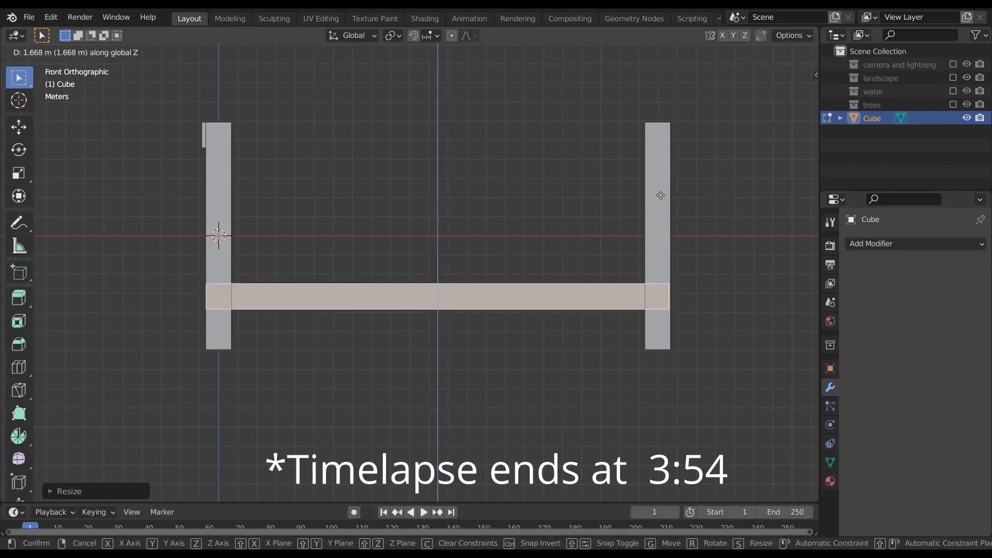
pyautogui.click(660, 194)
# Step: Extrude the selected part of the dock frame and reposition the linked piece along Z in front view
pyautogui.moveTo(659, 195); pyautogui.dragTo(587, 252, button='middle')
pyautogui.press('e')
pyautogui.click(587, 252)
pyautogui.press('KP_1')
pyautogui.press('l')
pyautogui.press('g')
pyautogui.press('z')
pyautogui.click(496, 225)
# Step: Duplicate the selected dock frame piece along X and return to Object Mode
pyautogui.moveTo(496, 225); pyautogui.dragTo(428, 200, button='middle')
pyautogui.hotkey('shift', 'd')
pyautogui.press('x')
pyautogui.click(427, 200)
pyautogui.press('Tab')
pyautogui.press('KP_1')
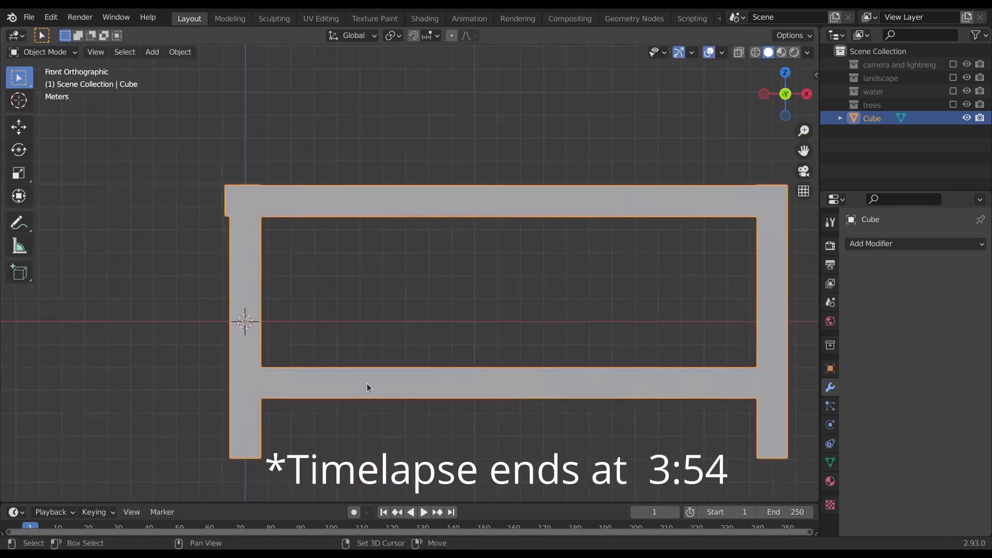
# Step: Duplicate a post, scale it along X and Z into a thin ladder upright, and place it in front of the beams
pyautogui.keyDown('shift'); pyautogui.rightClick(367, 384); pyautogui.keyUp('shift')
pyautogui.press('Tab')
pyautogui.press('l')
pyautogui.hotkey('shift', 'd')
pyautogui.press('s')
pyautogui.press('x')
pyautogui.click(543, 330)
pyautogui.click(424, 160)
pyautogui.press('s')
pyautogui.press('z')
pyautogui.click(431, 160)
pyautogui.press('g')
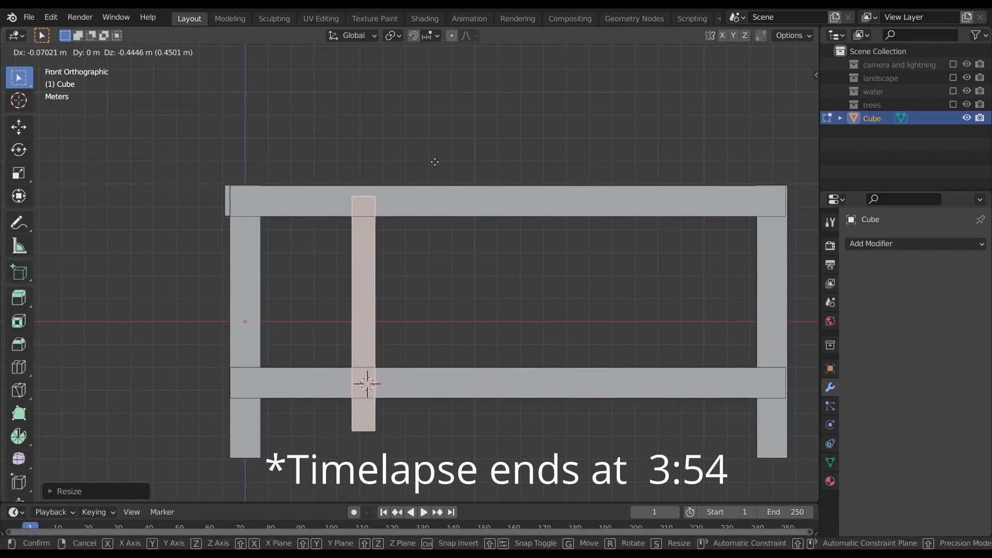
pyautogui.click(434, 161)
# Step: Adjust the end of the ladder upright along Z and duplicate the upright along X to form the second one
pyautogui.press('2')
pyautogui.press('g')
pyautogui.press('z')
pyautogui.click(414, 188)
pyautogui.scroll(2, 329, 342)
pyautogui.hotkey('shift', 'd')
pyautogui.press('x')
pyautogui.click(647, 243)
pyautogui.press('Tab')
pyautogui.press('Tab')
# Step: Duplicate the ladder rung downward along Z to fill the lower part of the ladder
pyautogui.press('KP_1')
pyautogui.hotkey('shift', 'd')
pyautogui.press('z')
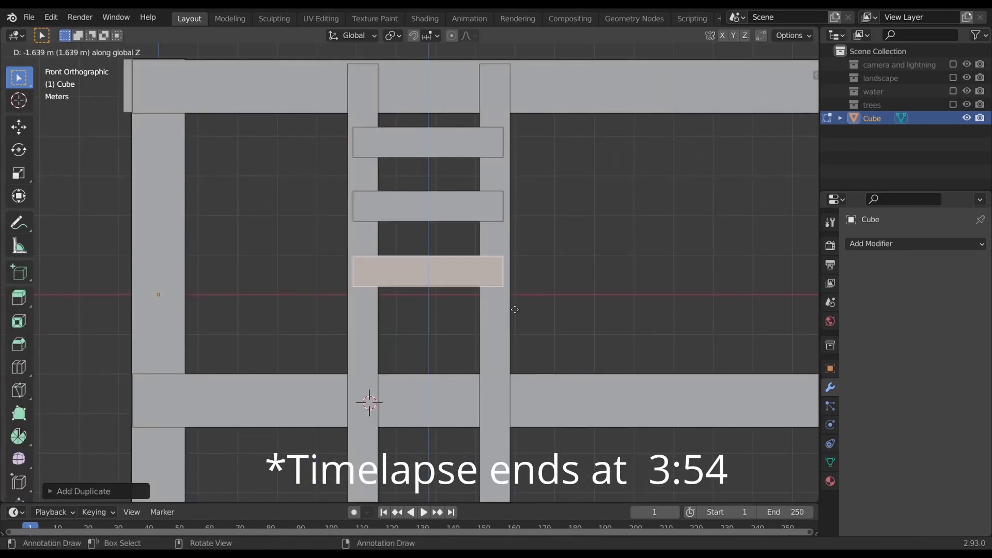
pyautogui.click(513, 306)
pyautogui.hotkey('shift', 'd')
pyautogui.press('z')
pyautogui.click(509, 394)
# Step: Duplicate a board along X in top view and scale it along X and Y into a deck plank
pyautogui.press('KP_7')
pyautogui.press('l')
pyautogui.hotkey('shift', 'd')
pyautogui.press('x')
pyautogui.click(427, 240)
pyautogui.press('s')
pyautogui.press('x')
pyautogui.click(529, 274)
pyautogui.press('s')
pyautogui.press('y')
# Step: Move the deck plank along X to the end of the dock beside the corner posts
pyautogui.keyDown('shift'); pyautogui.moveTo(408, 251); pyautogui.dragTo(507, 262, button='middle'); pyautogui.keyUp('shift')
pyautogui.press('l')
pyautogui.press('g')
pyautogui.press('x')
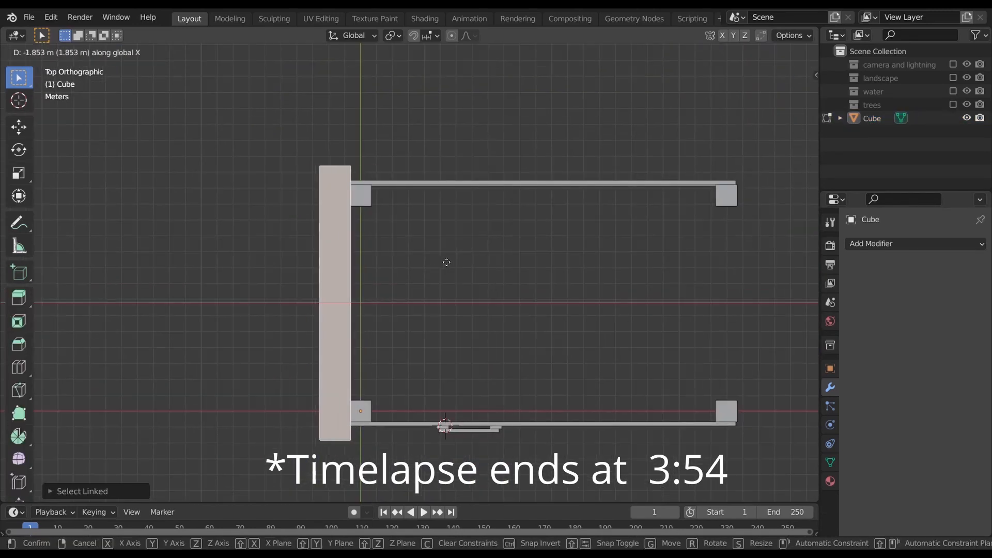
pyautogui.click(460, 263)
# Step: Duplicate the deck plank repeatedly along X to cover the dock frame, adjusting the spacing between planks
pyautogui.hotkey('shift', 'd')
pyautogui.press('x')
pyautogui.click(501, 277)
pyautogui.hotkey('shift', 'd')
pyautogui.press('x')
pyautogui.press('l')
pyautogui.press('g')
pyautogui.press('x')
pyautogui.click(428, 275)
pyautogui.press('l')
pyautogui.hotkey('shift', 'd')
pyautogui.press('x')
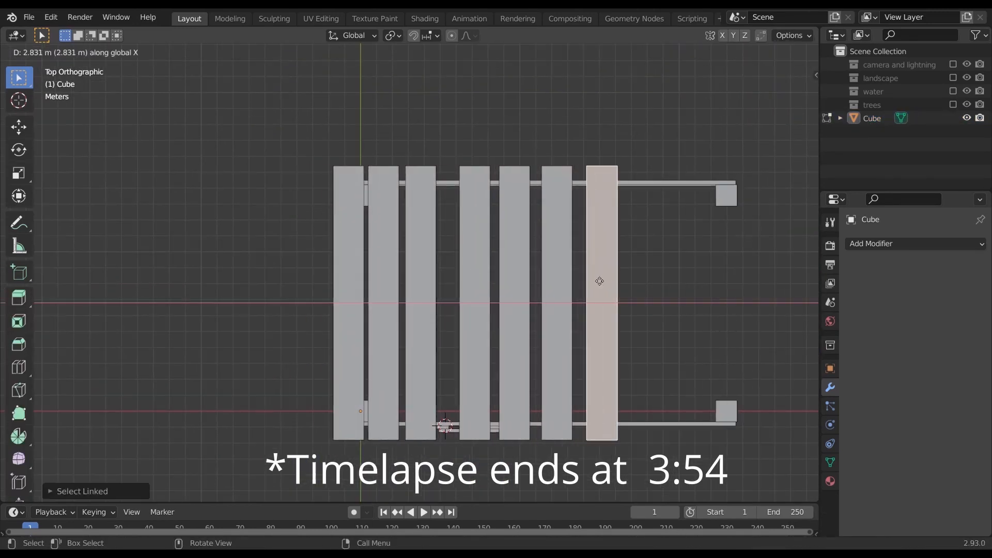
pyautogui.click(598, 281)
# Step: Curve the upper two ladder rungs with loop cuts moved along Z and bevelled
pyautogui.press('KP_1')
pyautogui.hotkey('ctrl', 'r')
pyautogui.press('g')
pyautogui.press('z')
pyautogui.hotkey('ctrl', 'b')
pyautogui.click(439, 262)
pyautogui.scroll(2, 421, 261)
pyautogui.hotkey('ctrl', 'r')
pyautogui.click(416, 301)
pyautogui.press('g')
pyautogui.press('z')
pyautogui.hotkey('ctrl', 'b')
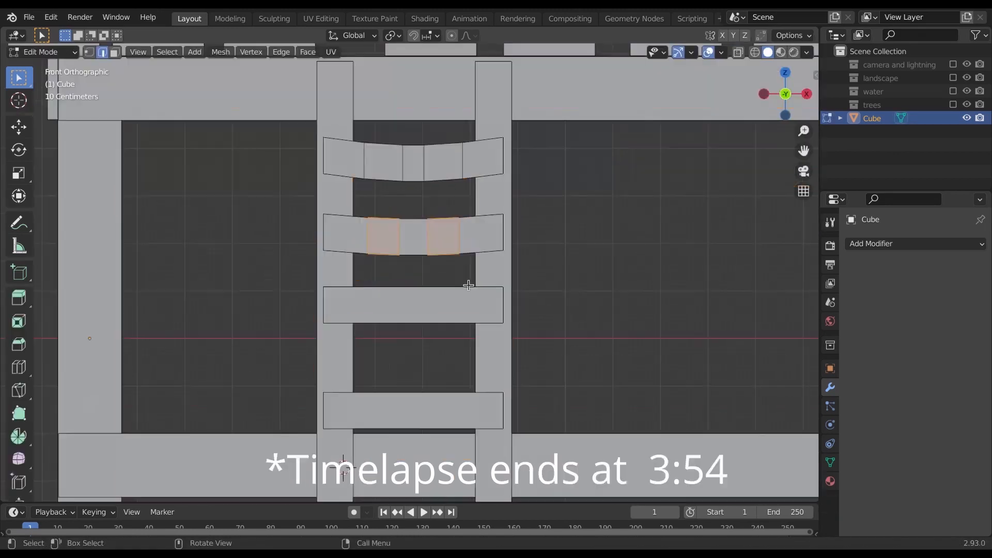
# Step: Curve the remaining lower ladder rungs with bevelled loop cuts moved along Z
pyautogui.hotkey('ctrl', 'r')
pyautogui.press('g')
pyautogui.press('z')
pyautogui.hotkey('ctrl', 'b')
pyautogui.keyDown('shift'); pyautogui.moveTo(507, 306); pyautogui.dragTo(506, 233, button='middle'); pyautogui.keyUp('shift')
pyautogui.hotkey('ctrl', 'r')
pyautogui.press('g')
pyautogui.press('z')
pyautogui.hotkey('ctrl', 'b')
pyautogui.click(566, 325)
# Step: Select all four curved ladder rungs and move them along Y against the uprights
pyautogui.press('Tab')
pyautogui.moveTo(565, 325); pyautogui.dragTo(553, 348, button='middle')
pyautogui.scroll(5, 434, 284)
pyautogui.press('Tab')
pyautogui.press('l')
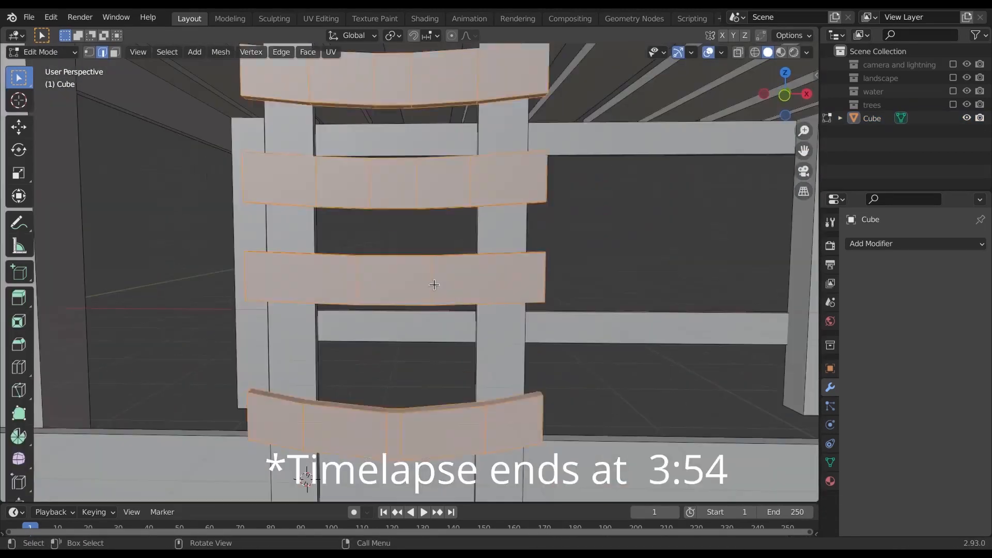
pyautogui.press('g')
pyautogui.press('y')
# Step: Warp individual dock boards by adding loop cuts, bevelling them and moving them along Z
pyautogui.hotkey('ctrl', 'b')
pyautogui.hotkey('ctrl', 'r')
pyautogui.hotkey('ctrl', 'b')
pyautogui.press('g')
pyautogui.press('z')
pyautogui.moveTo(607, 257); pyautogui.dragTo(491, 250, button='middle')
pyautogui.click(425, 266)
pyautogui.hotkey('ctrl', 'b')
pyautogui.hotkey('ctrl', 'r')
pyautogui.click(434, 325)
pyautogui.press('g')
pyautogui.press('z')
pyautogui.hotkey('ctrl', 'b')
pyautogui.press('Tab')
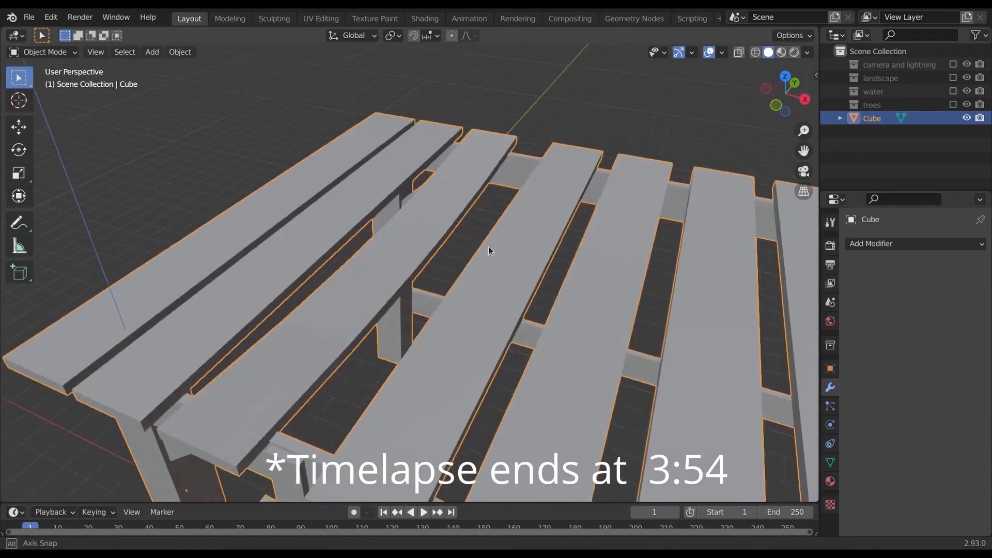
pyautogui.press('Tab')
pyautogui.hotkey('ctrl', 'r')
pyautogui.click(431, 293)
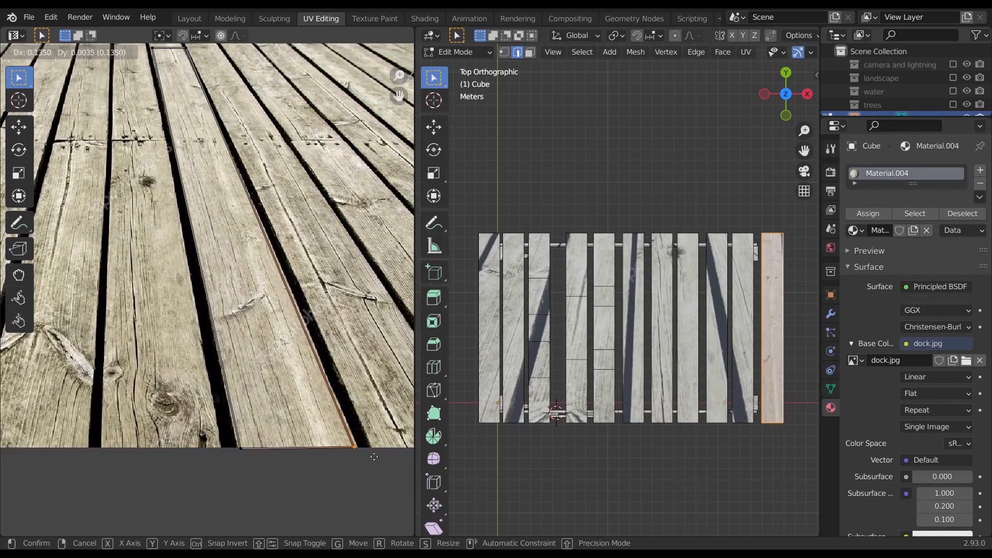
# Step: Fit the UV corners of the dock's last plank to a board in dock.jpg, and scale and reposition the neighbouring plank's UVs
pyautogui.press('g')
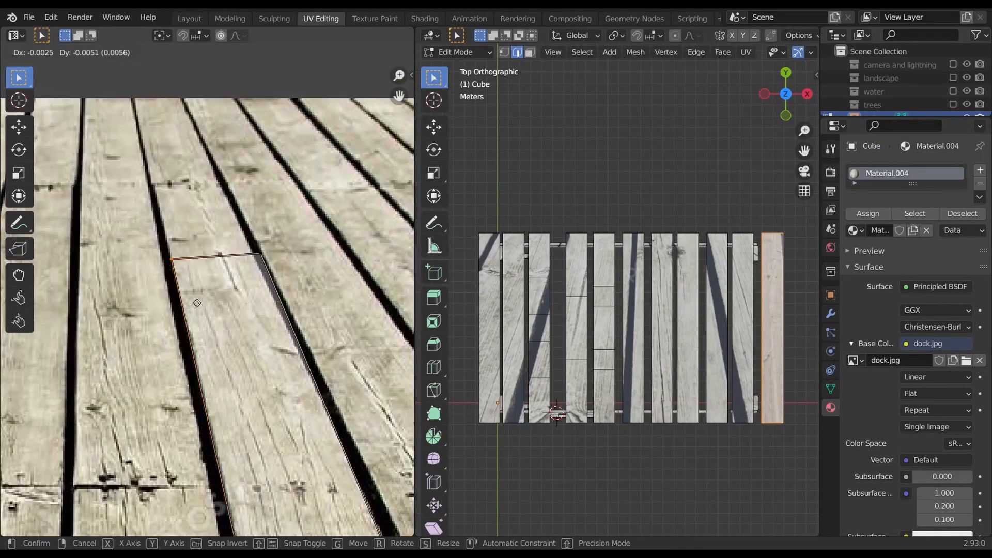
pyautogui.press('Return')
pyautogui.hotkey('alt', 'a')
pyautogui.press('l')
pyautogui.scroll(-3, 217, 320)
pyautogui.press('g')
pyautogui.click(217, 320)
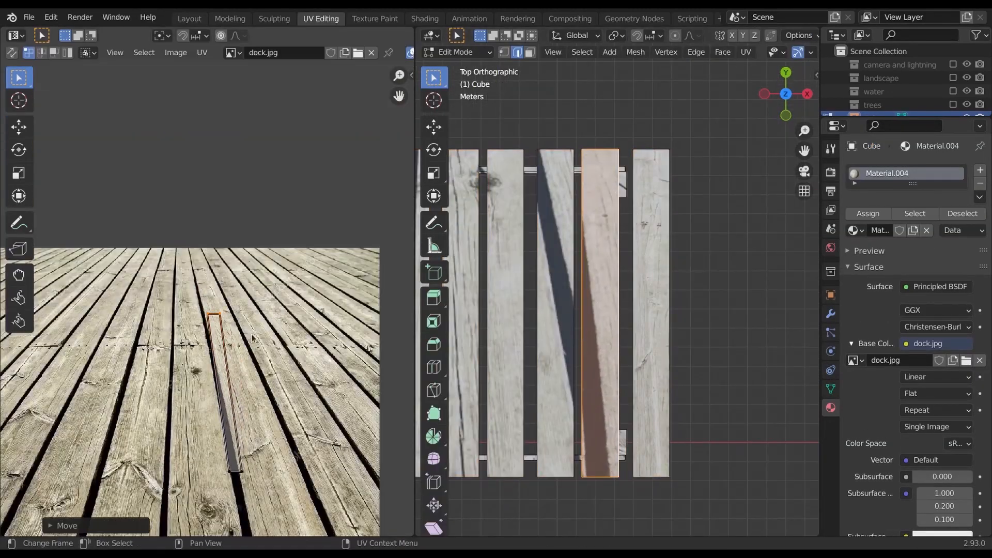
pyautogui.scroll(-4, 233, 362)
pyautogui.press('s')
pyautogui.click(206, 413)
pyautogui.press('g')
pyautogui.click(144, 419)
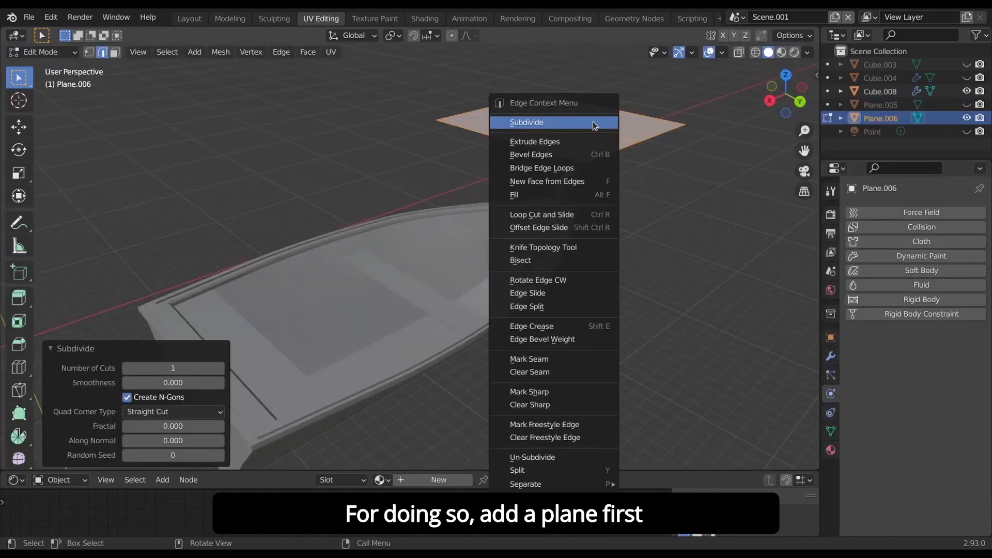
# Step: Subdivide the plane Plane.006 above the boat once more
pyautogui.click(598, 126)
pyautogui.moveTo(591, 155); pyautogui.dragTo(588, 158, button='middle')
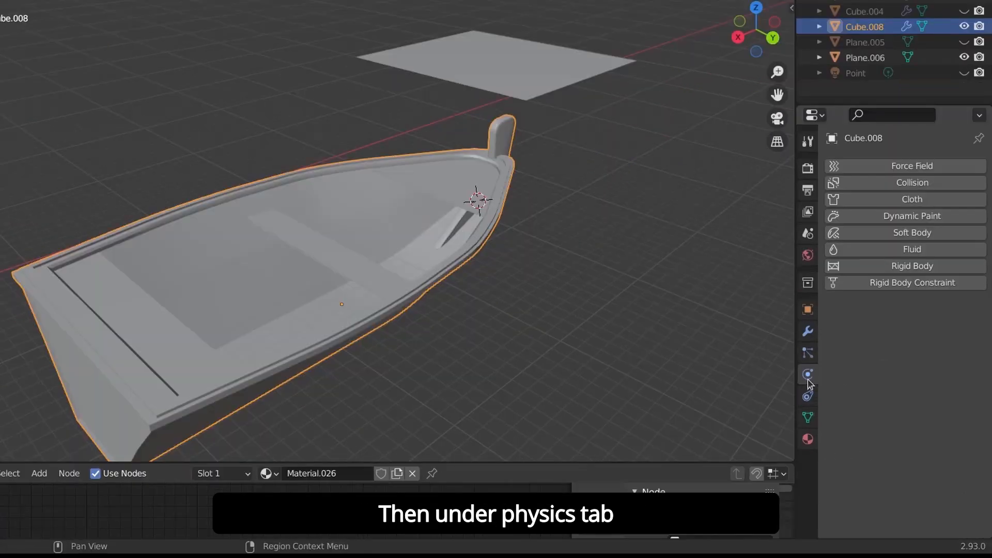
# Step: Add Collision physics to the boat Cube.008 and Cloth physics to the plane Plane.006
pyautogui.click(919, 184)
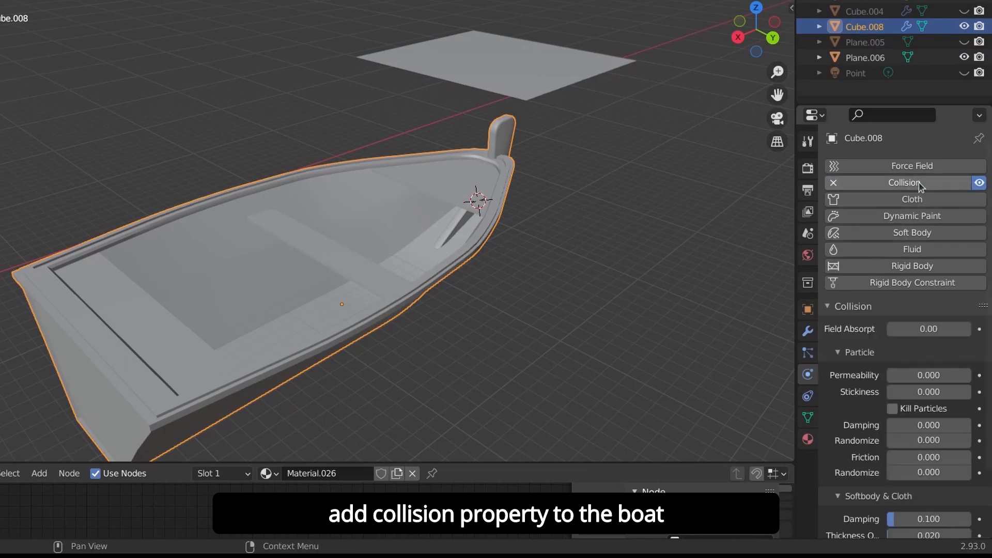
pyautogui.click(532, 54)
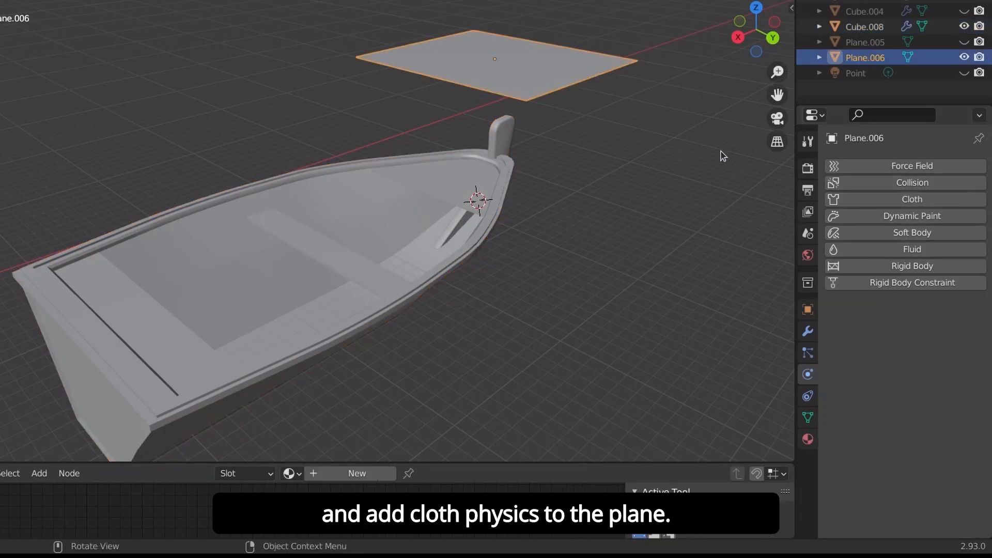
pyautogui.click(910, 199)
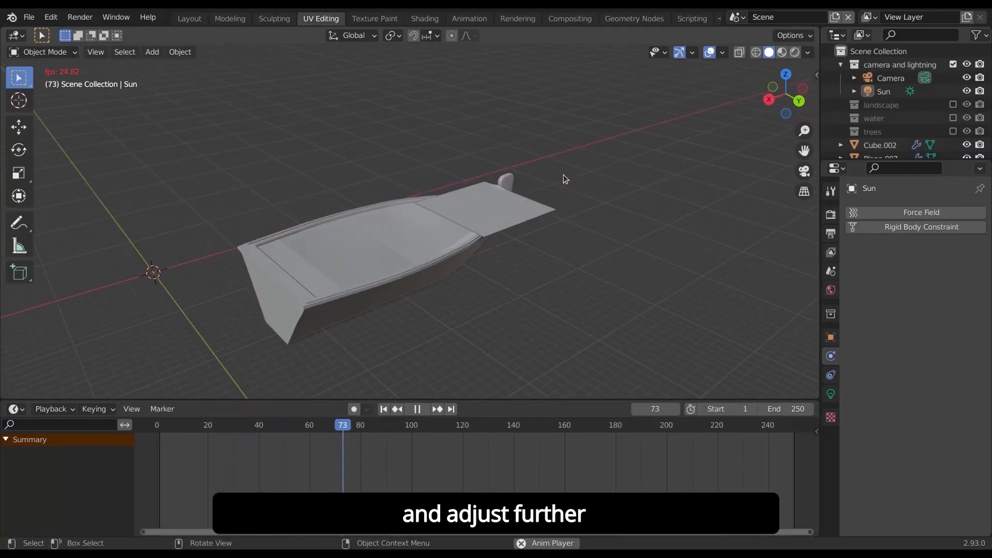
# Step: Stop the cloth simulation playback and examine how the cloth drapes over the boat
pyautogui.press('space')
pyautogui.moveTo(563, 175)
pyautogui.mouseDown(button='middle')
pyautogui.moveTo(497, 260)
pyautogui.moveTo(402, 177)
pyautogui.moveTo(406, 156)
pyautogui.moveTo(597, 193)
pyautogui.mouseUp(button='middle')
pyautogui.scroll(4, 497, 259)
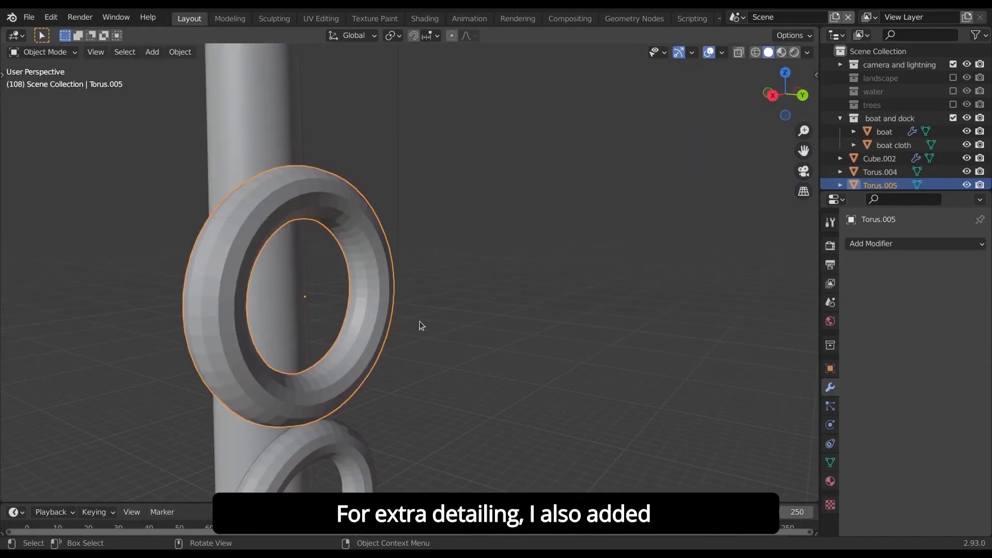
pyautogui.click(422, 326)
pyautogui.moveTo(422, 326)
pyautogui.mouseDown(button='middle')
pyautogui.moveTo(326, 347)
pyautogui.moveTo(394, 343)
pyautogui.moveTo(398, 372)
pyautogui.moveTo(305, 340)
pyautogui.moveTo(355, 376)
pyautogui.mouseUp(button='middle')
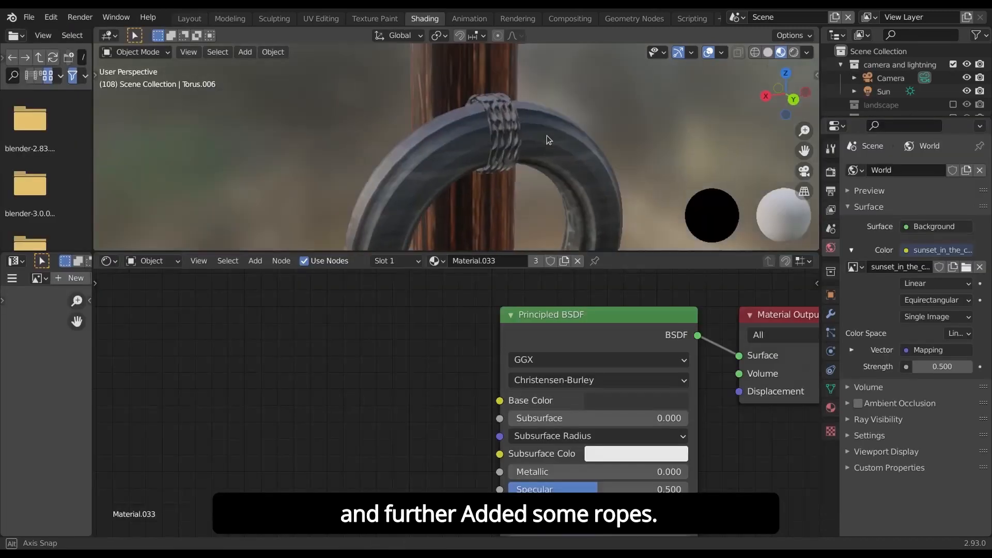
pyautogui.moveTo(547, 136)
pyautogui.mouseDown(button='middle')
pyautogui.moveTo(385, 150)
pyautogui.moveTo(547, 118)
pyautogui.moveTo(566, 133)
pyautogui.mouseUp(button='middle')
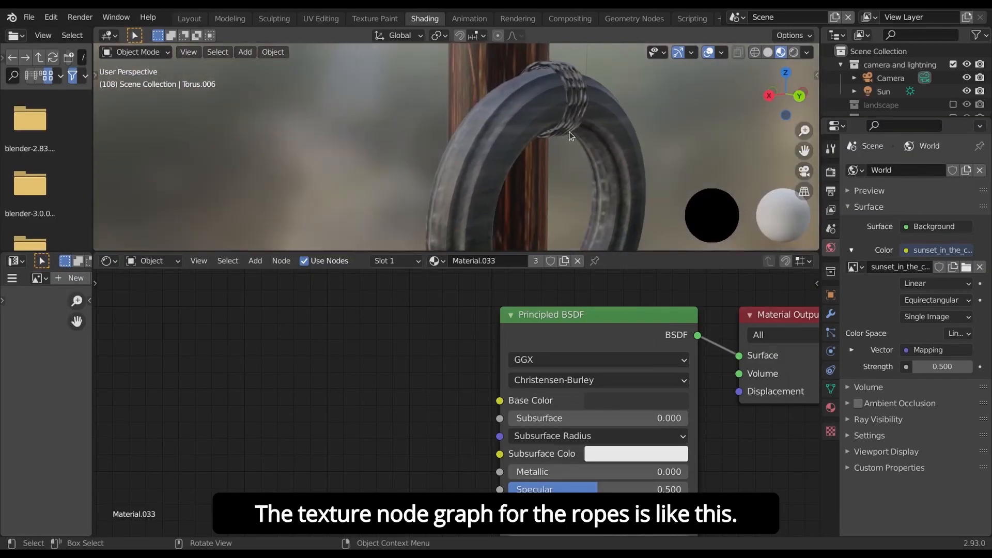
pyautogui.scroll(-8, 566, 133)
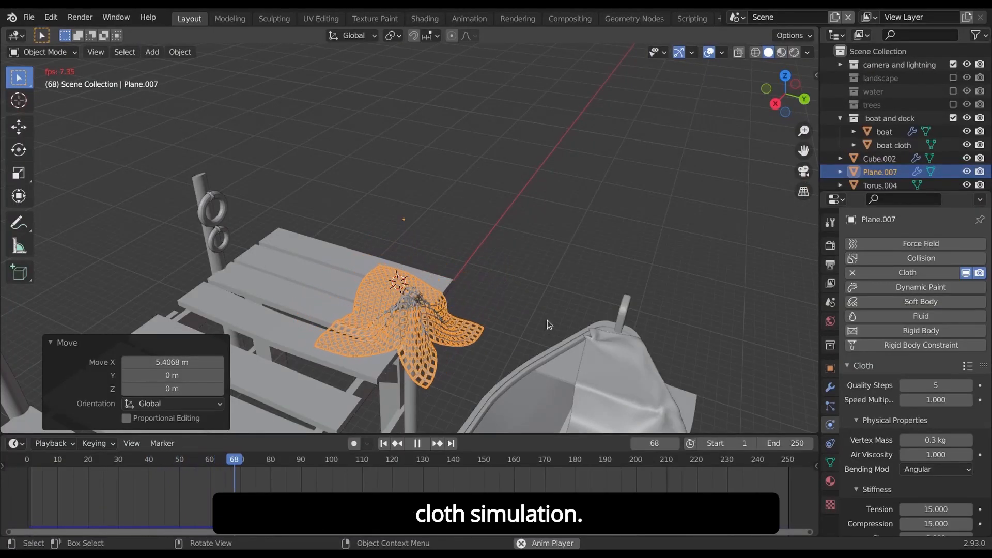
# Step: Stop the cloth simulation of the net Plane.007 once it drapes over the dock's edge and inspect its shape
pyautogui.press('space')
pyautogui.scroll(2, 537, 328)
pyautogui.moveTo(422, 357); pyautogui.dragTo(495, 362, button='middle')
pyautogui.scroll(2, 495, 363)
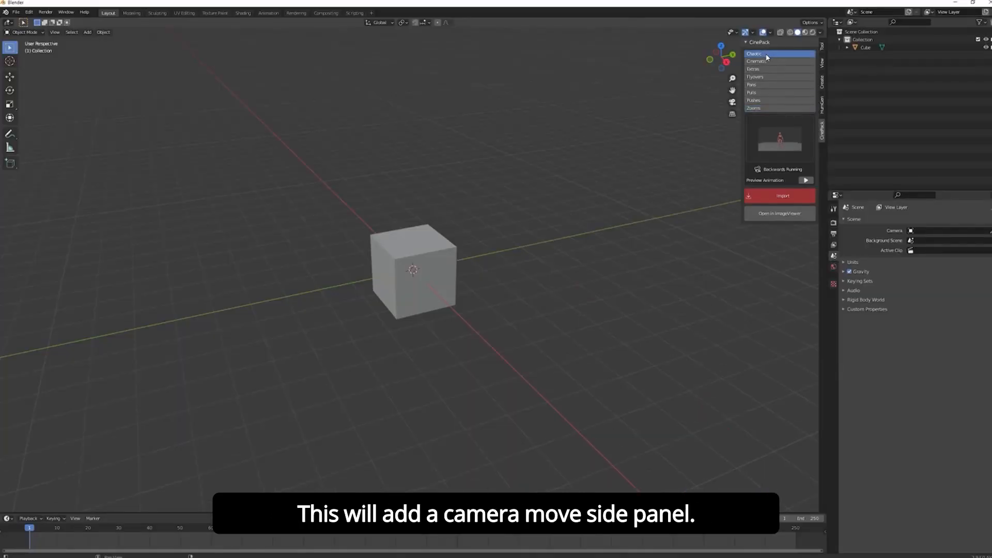
# Step: Browse the CinePack camera move categories down to Zooms and open the choice of camera move previews
pyautogui.moveTo(766, 56); pyautogui.dragTo(768, 108)
pyautogui.click(772, 141)
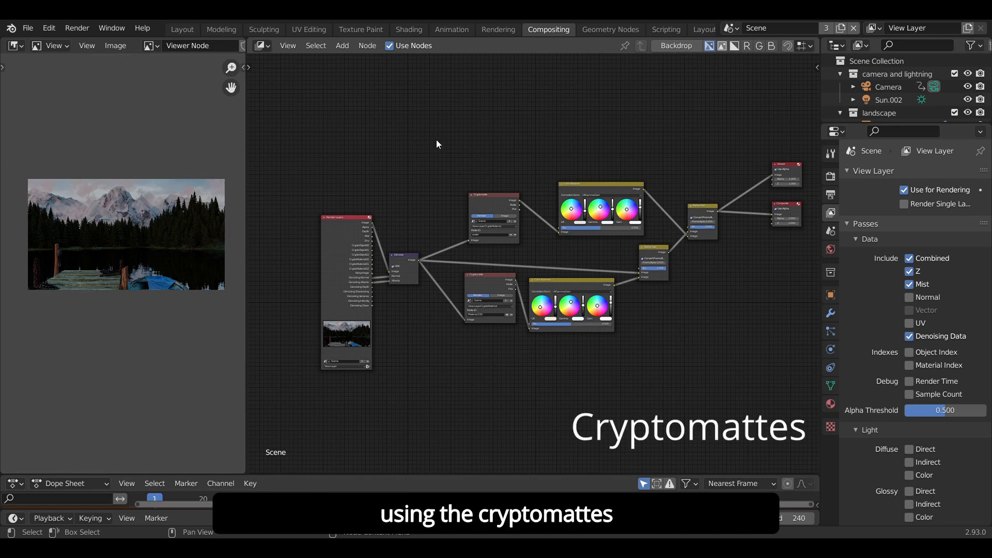
# Step: Maximize the compositor node editor and frame the whole Cryptomatte and Color Balance node setup to examine it
pyautogui.hotkey('ctrl', 'space')
pyautogui.press('Home')
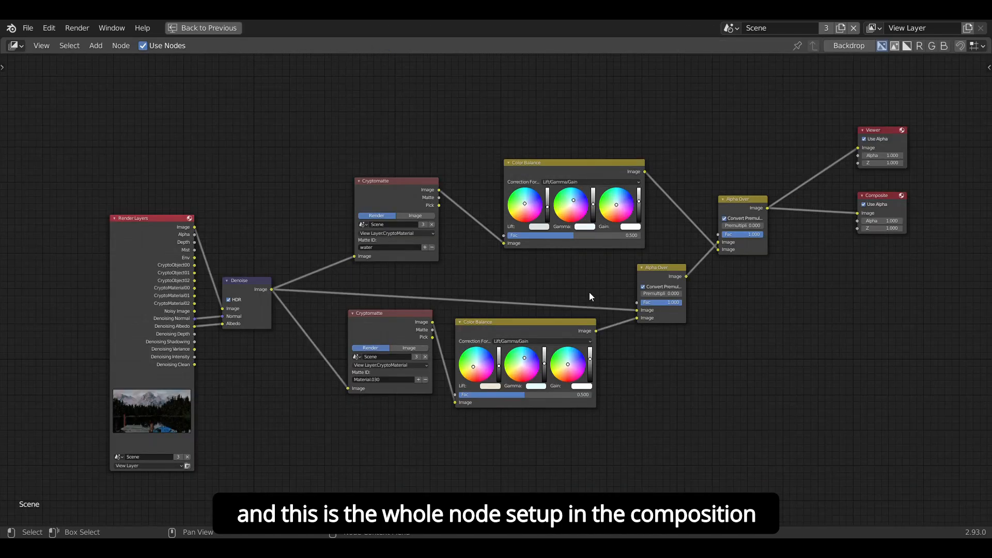